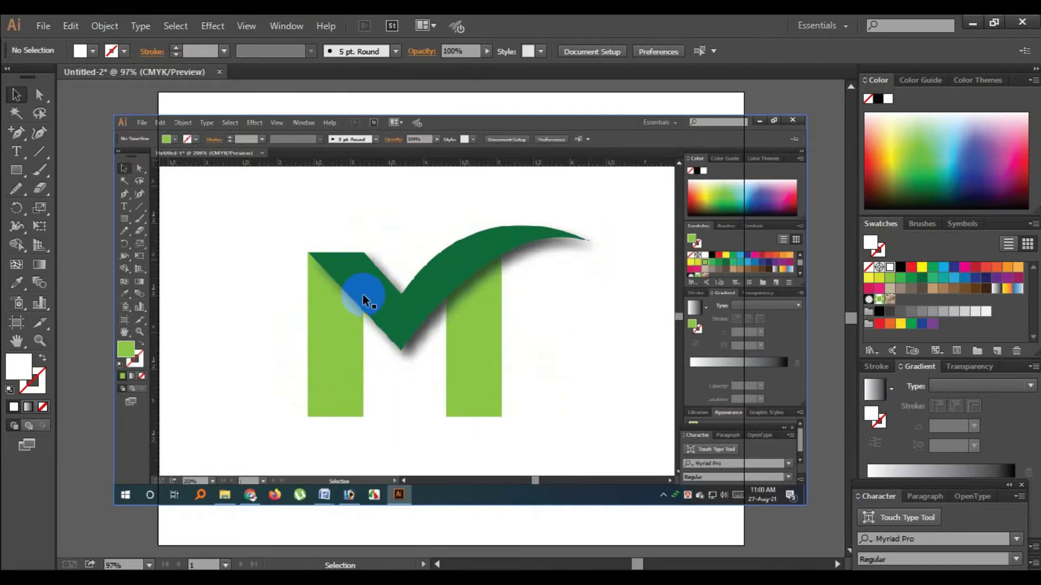
Nudge the placed green M logo reference JPG slightly upward on the artboard
left_click_drag(413, 344, 494, 260)
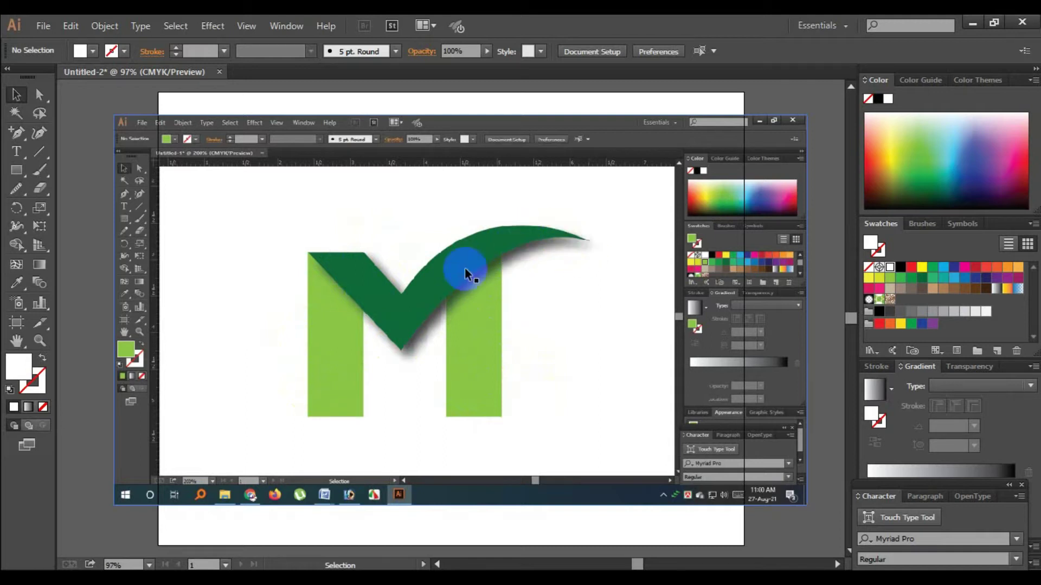
left_click_drag(397, 350, 557, 230)
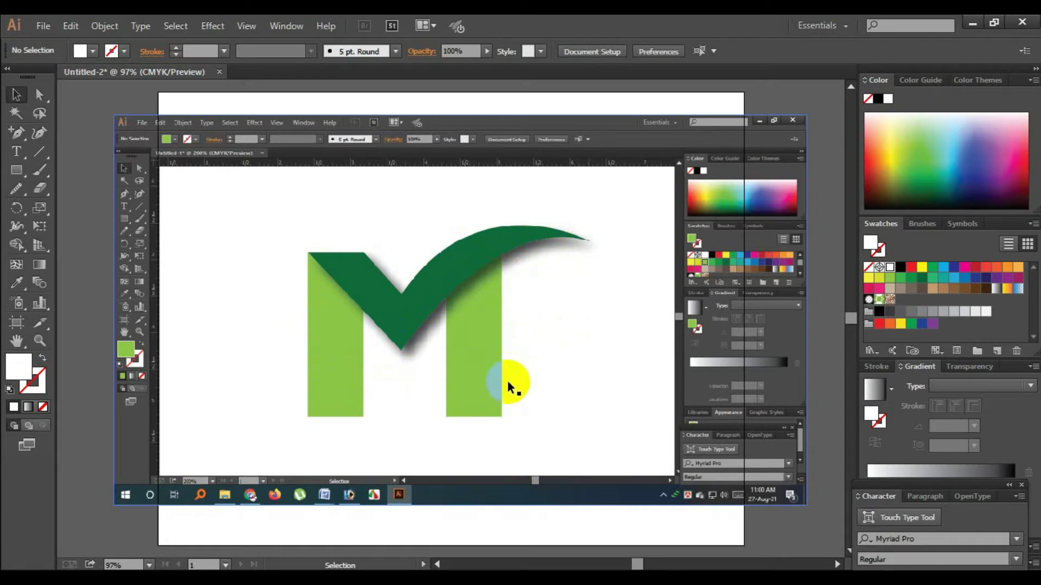
left_click(479, 375)
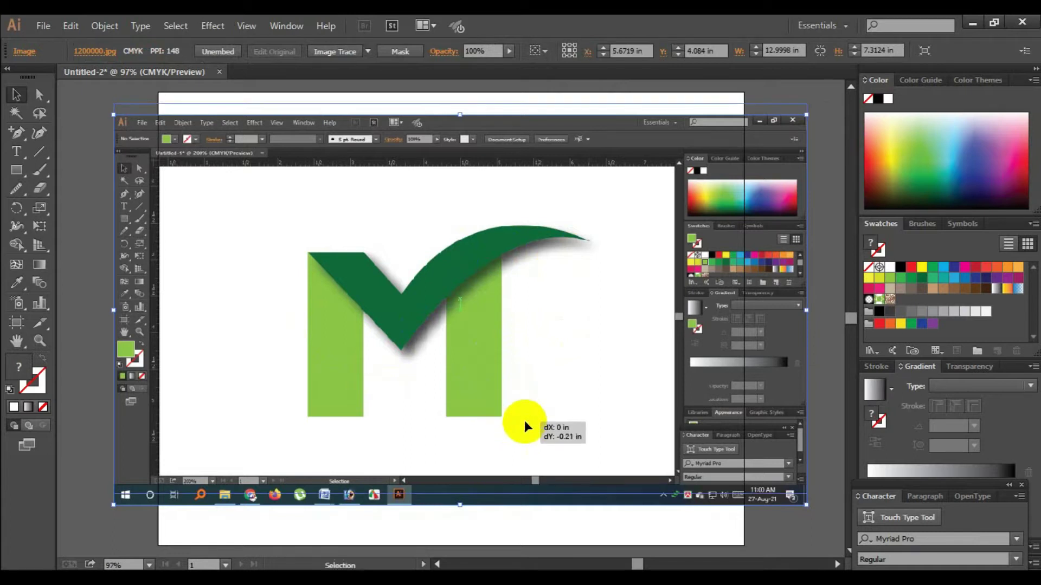
left_click_drag(522, 430, 537, 389)
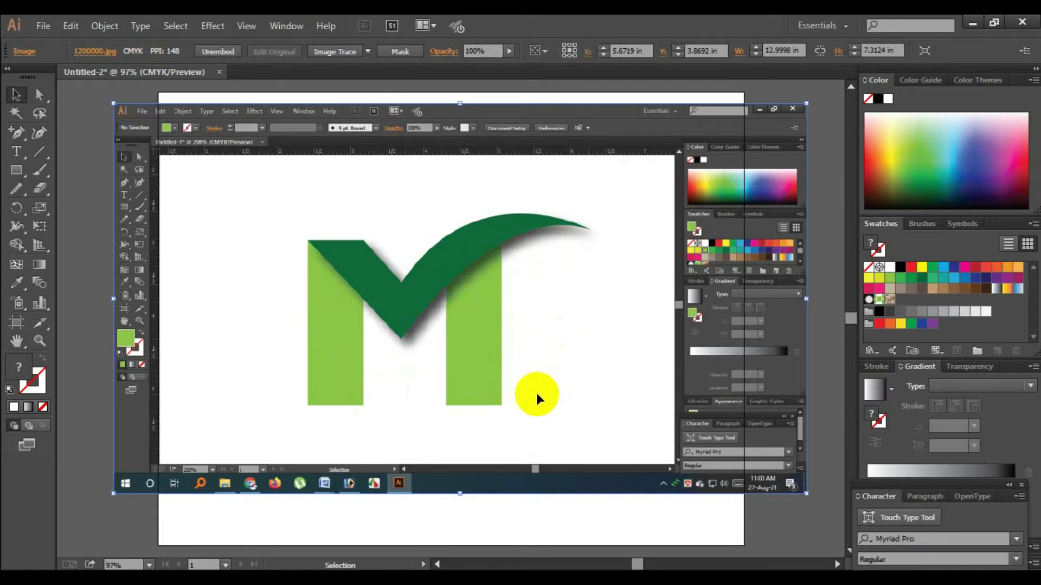
Replace the reference image with a tall narrow rectangle filled light green
key("Delete")
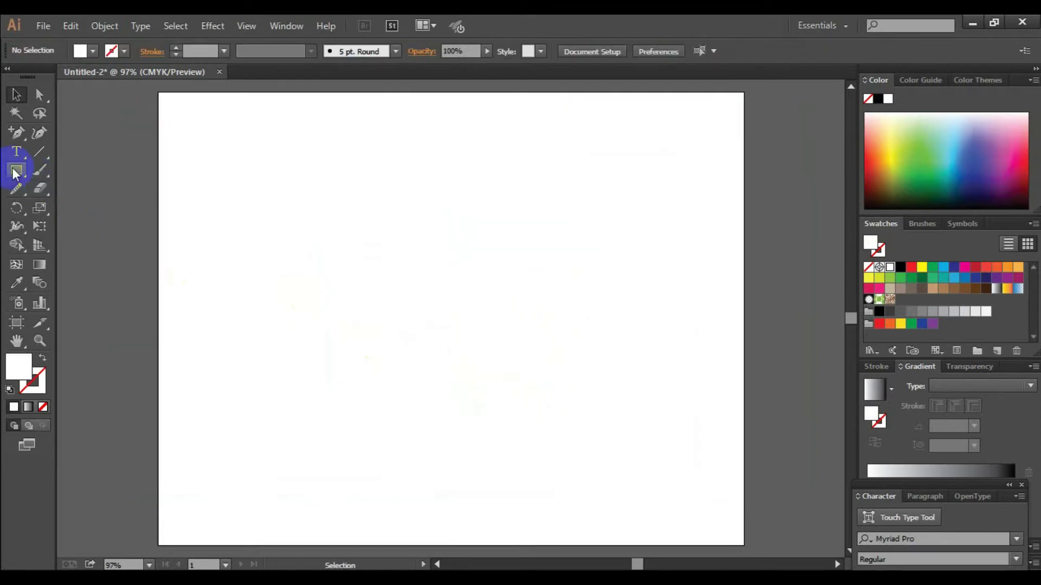
left_click(15, 171)
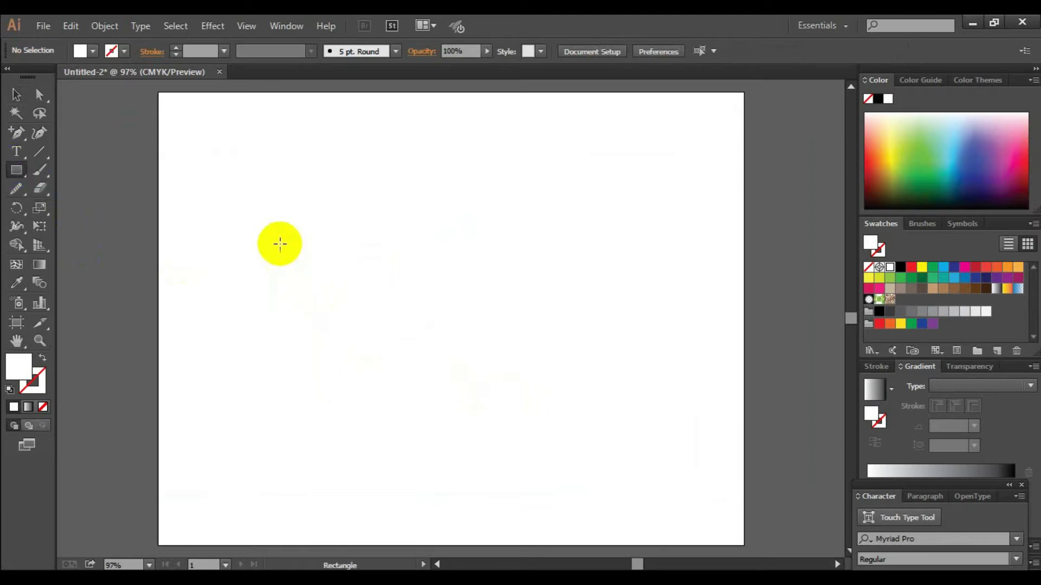
left_click_drag(263, 229, 307, 349)
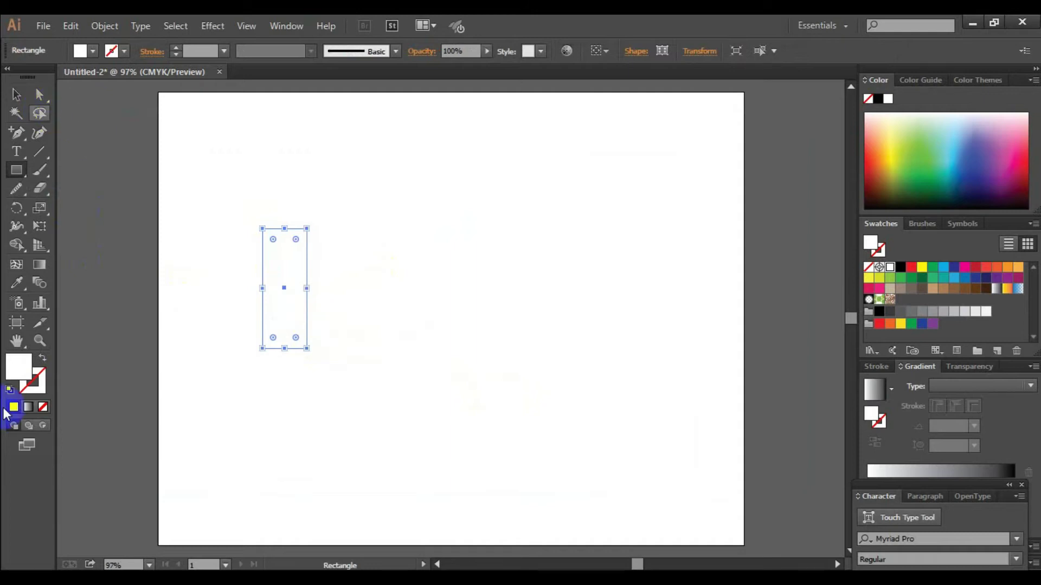
left_click(890, 278)
Duplicate the green bar straight to the right and move both bars toward the page centre
left_click(15, 97)
left_click(435, 384)
left_click(285, 325)
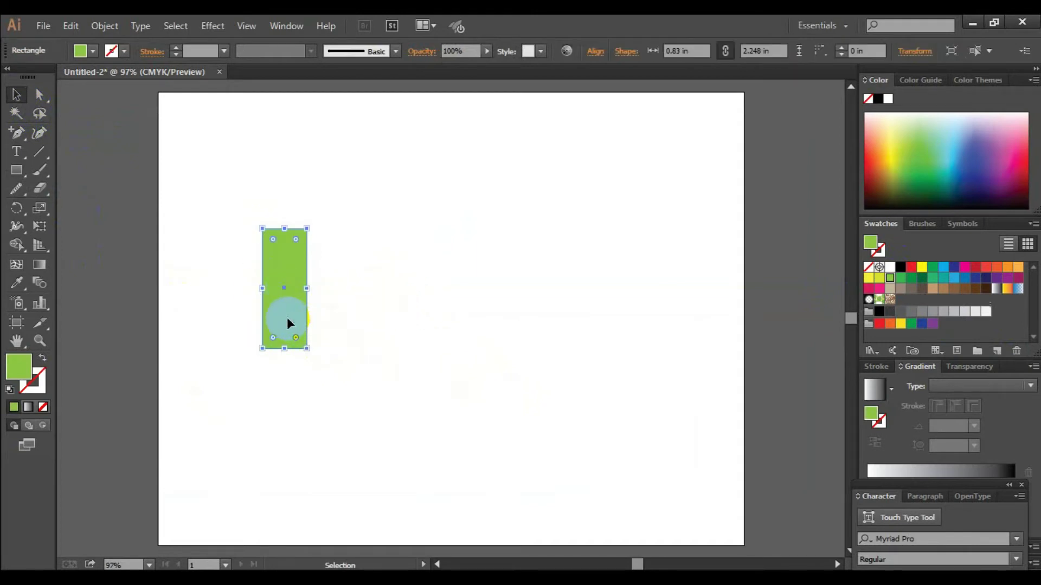
left_click_drag(287, 324, 381, 327)
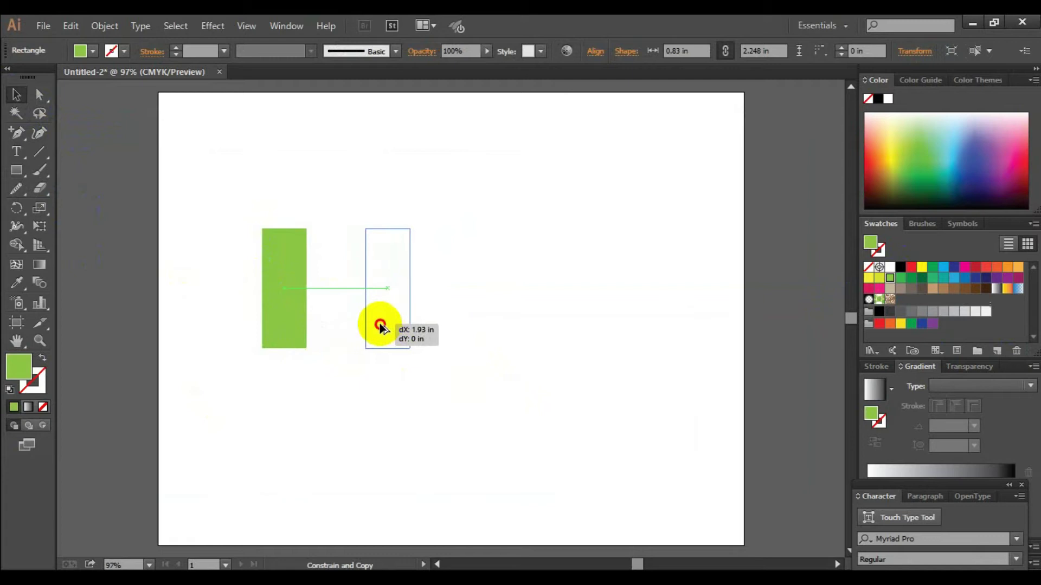
left_click_drag(381, 327, 386, 327)
left_click(489, 333)
mouse_move(228, 202)
left_mouse_down()
mouse_move(384, 302)
mouse_move(455, 329)
left_mouse_up()
left_click(602, 356)
Zoom in on the two green bars and shift them together to the right
left_click(440, 322)
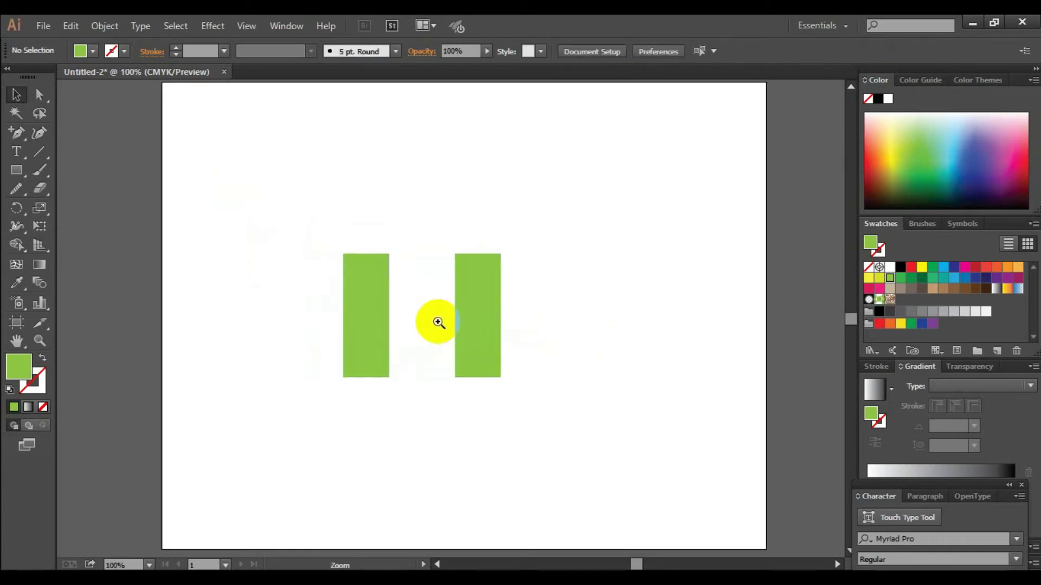
left_click(483, 314)
key("v")
left_click_drag(205, 206, 493, 385)
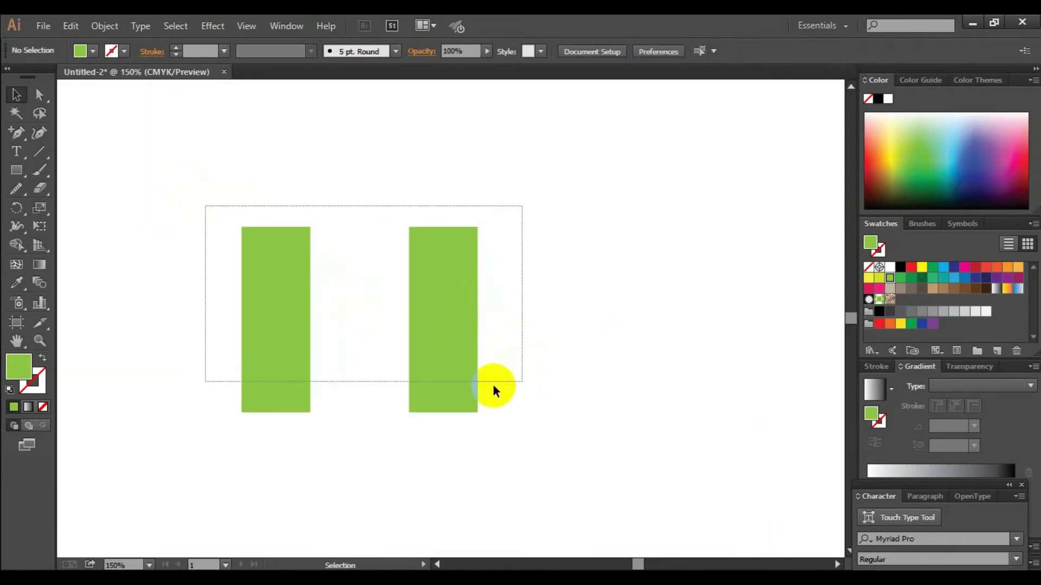
left_click_drag(456, 339, 518, 340)
left_click(632, 372)
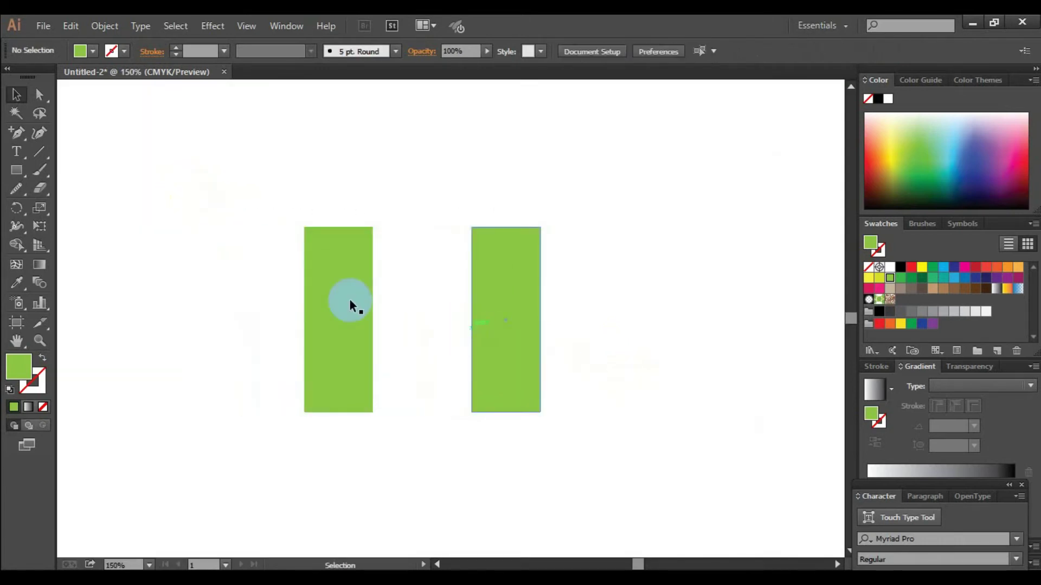
left_click_drag(291, 272, 472, 363)
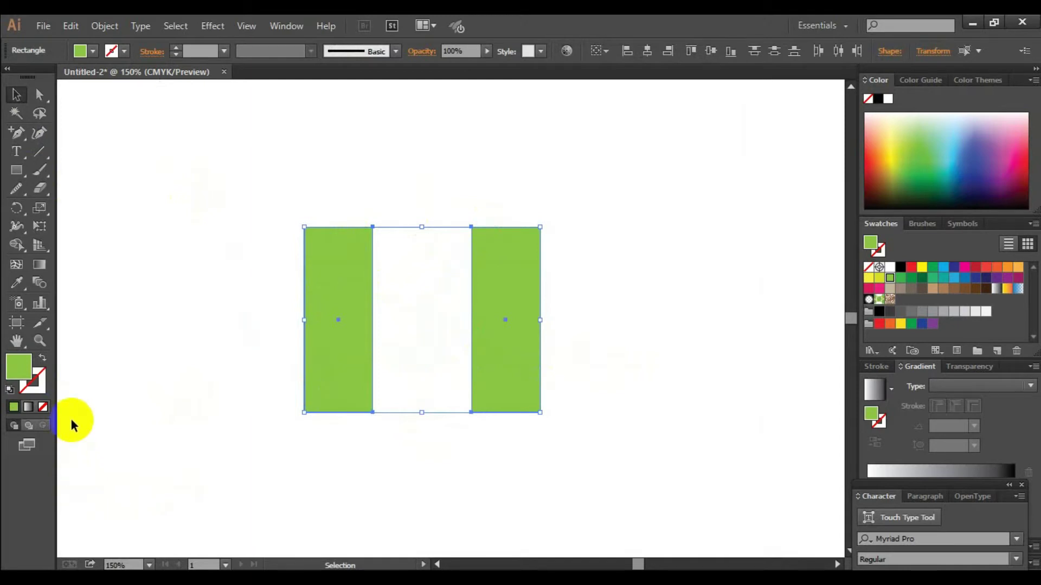
Show rulers and add a vertical guide midway between the bars and a horizontal guide along their tops
key("ctrl+r")
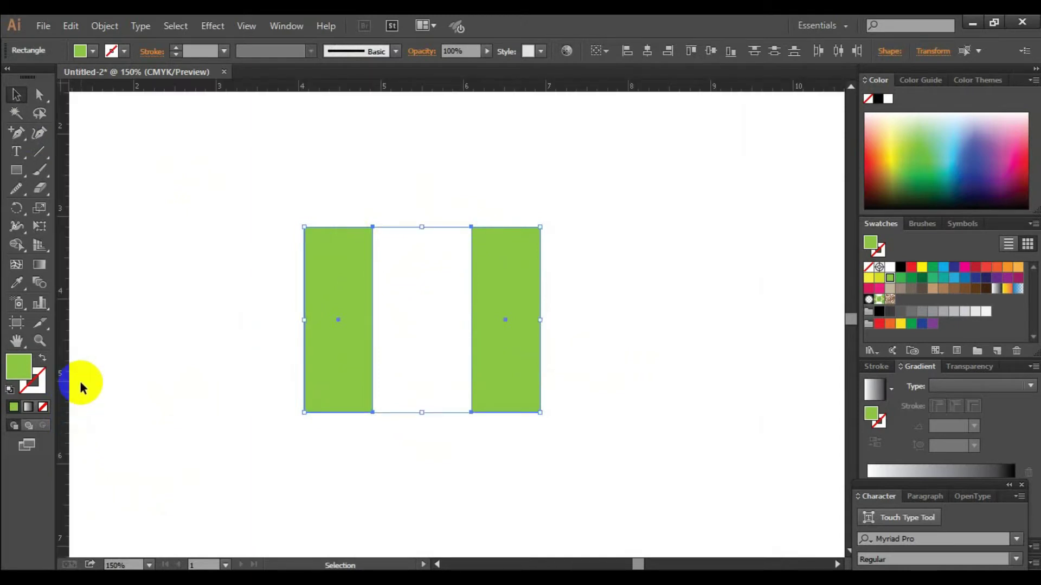
left_click_drag(64, 364, 421, 429)
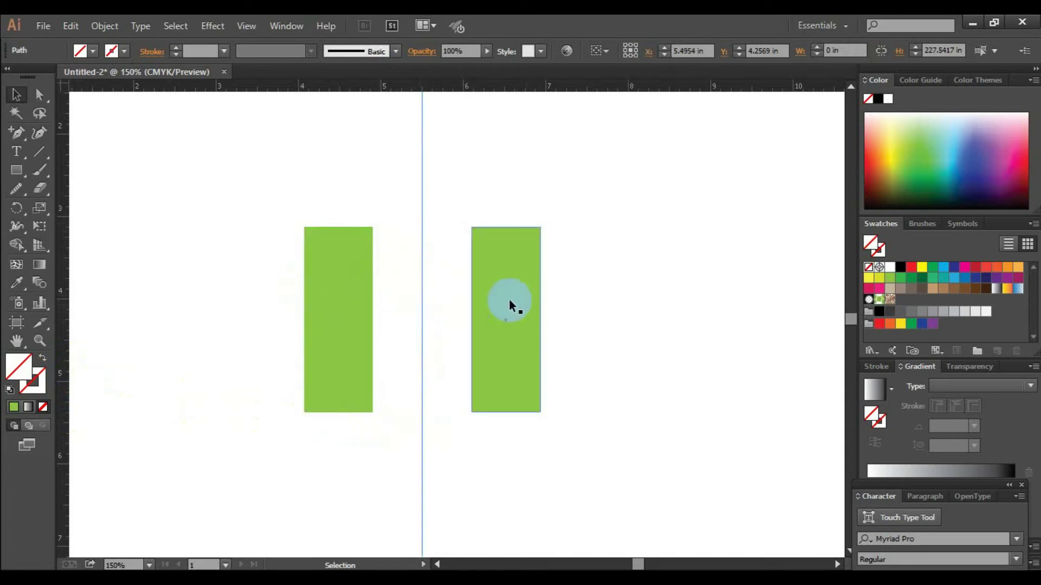
left_click_drag(208, 249, 591, 358)
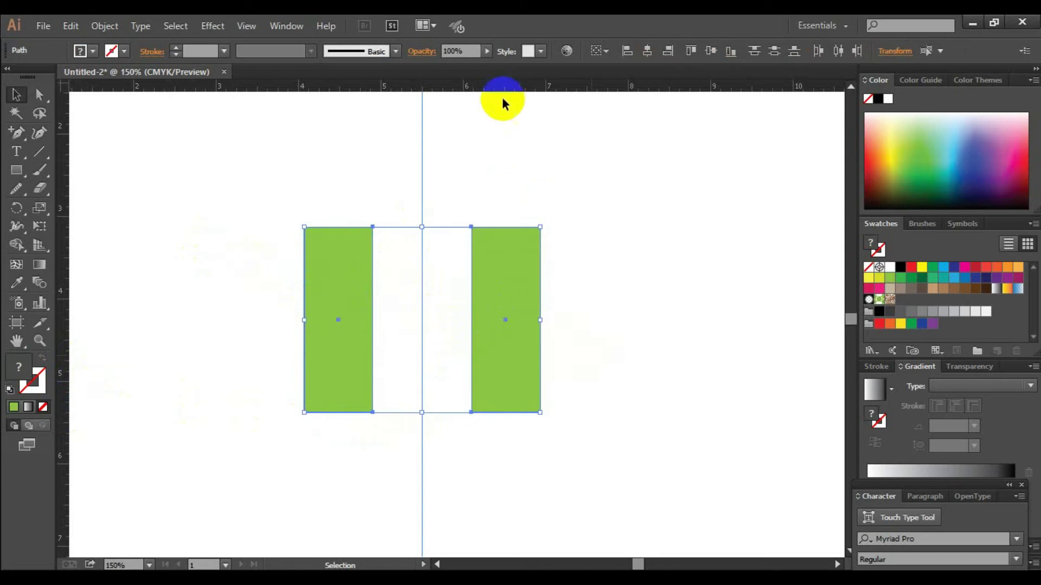
left_click_drag(499, 87, 506, 227)
left_click(636, 313)
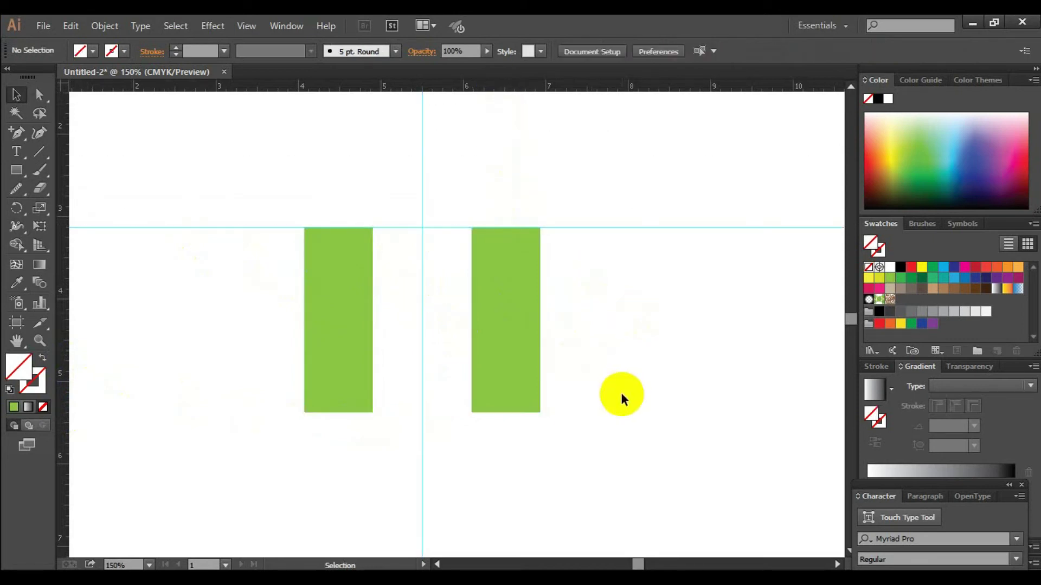
scroll(623, 407, "up", 1)
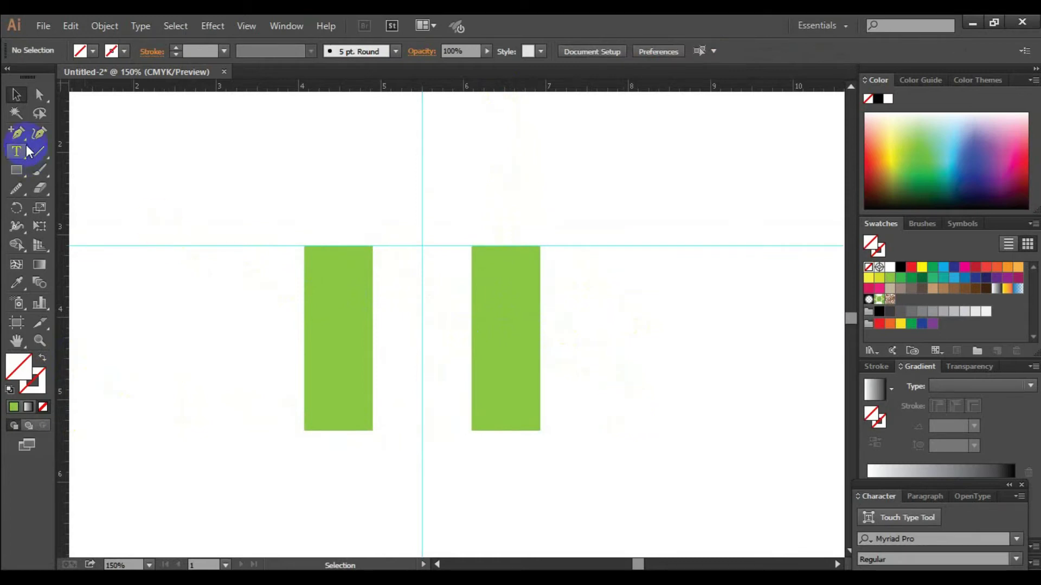
Pen a path from the left bar's top-left corner down to the centre guide, up to the right bar's corner, then curving up-right
left_click(67, 135)
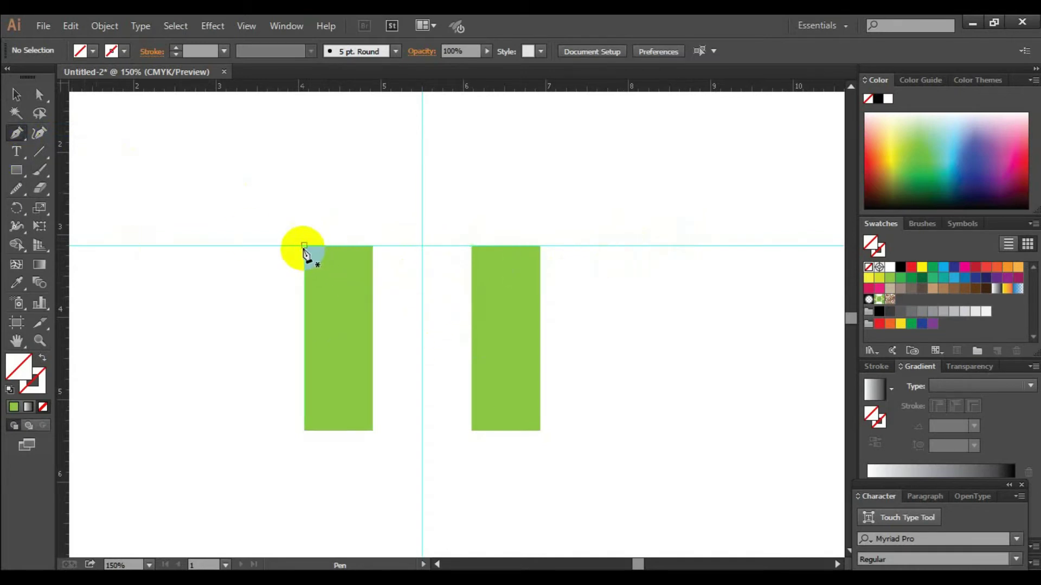
left_click(304, 247)
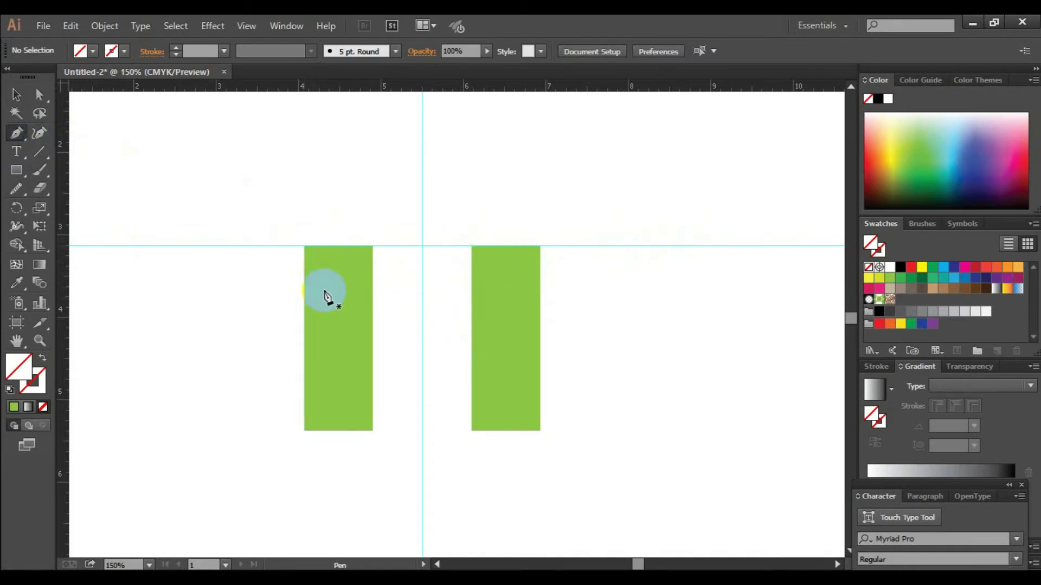
left_click(304, 247)
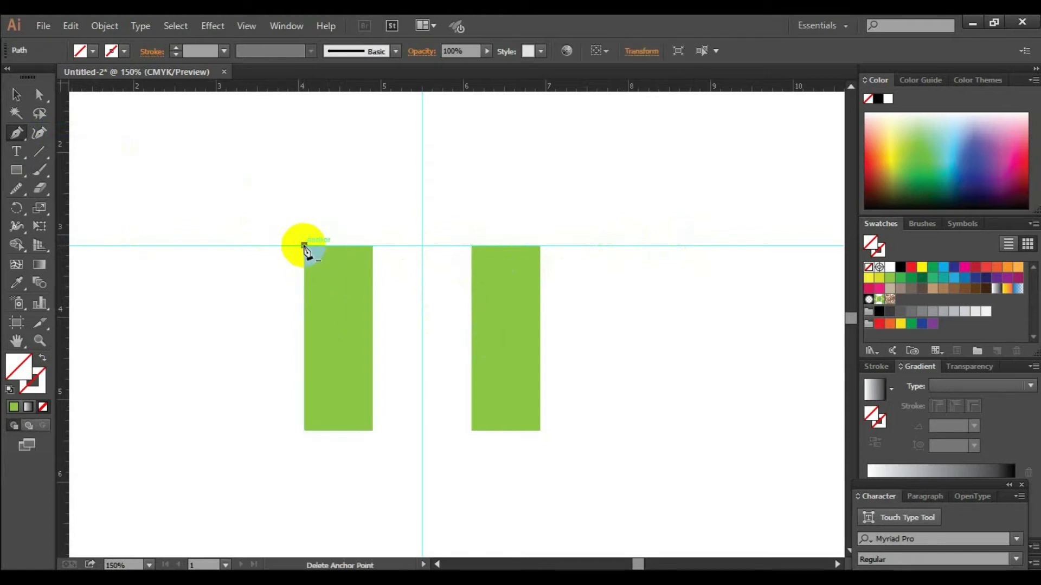
left_click(304, 247)
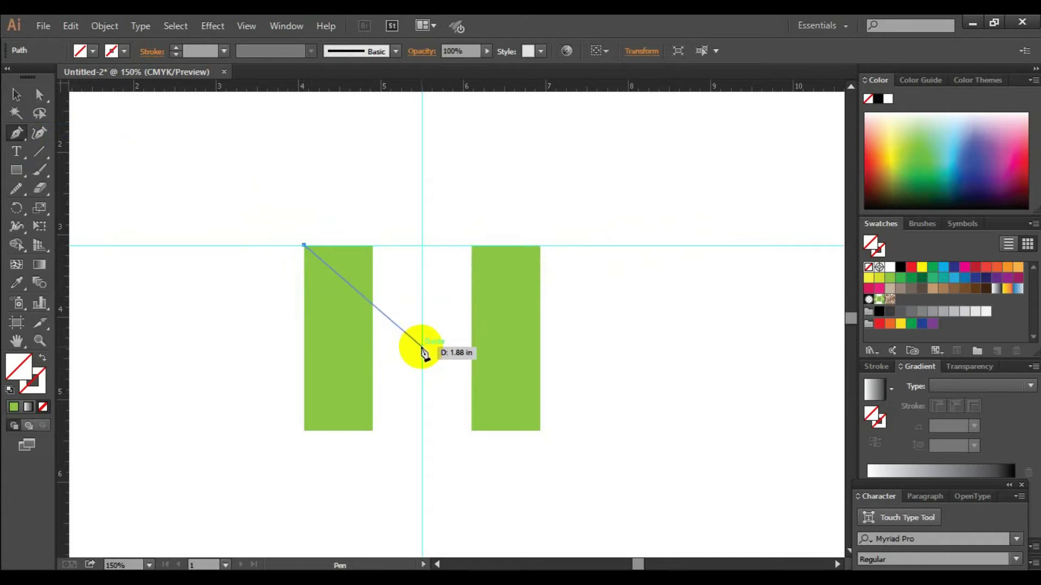
left_click(422, 349)
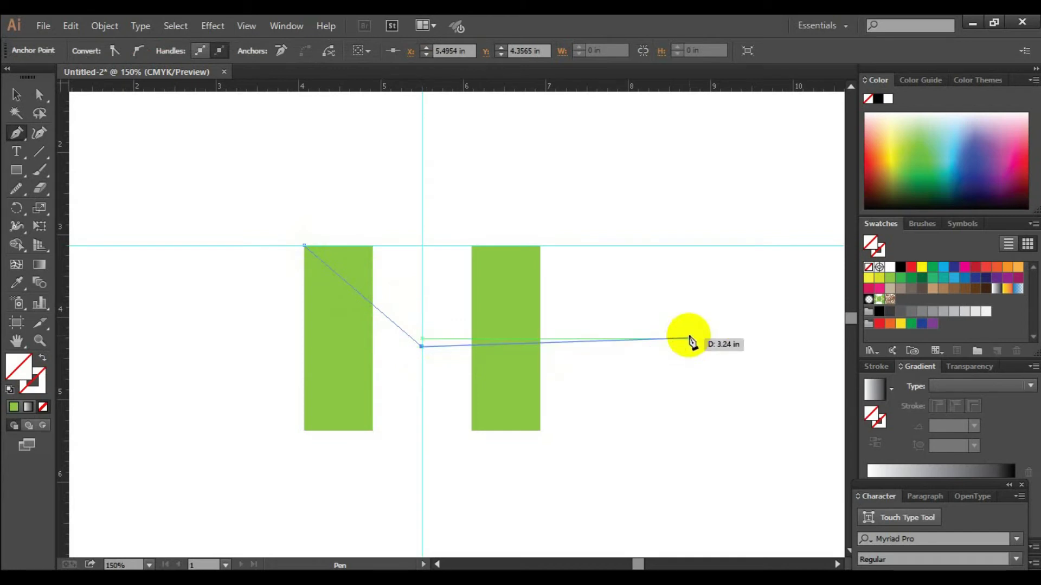
scroll(691, 342, "up", 1)
scroll(691, 341, "up", 1)
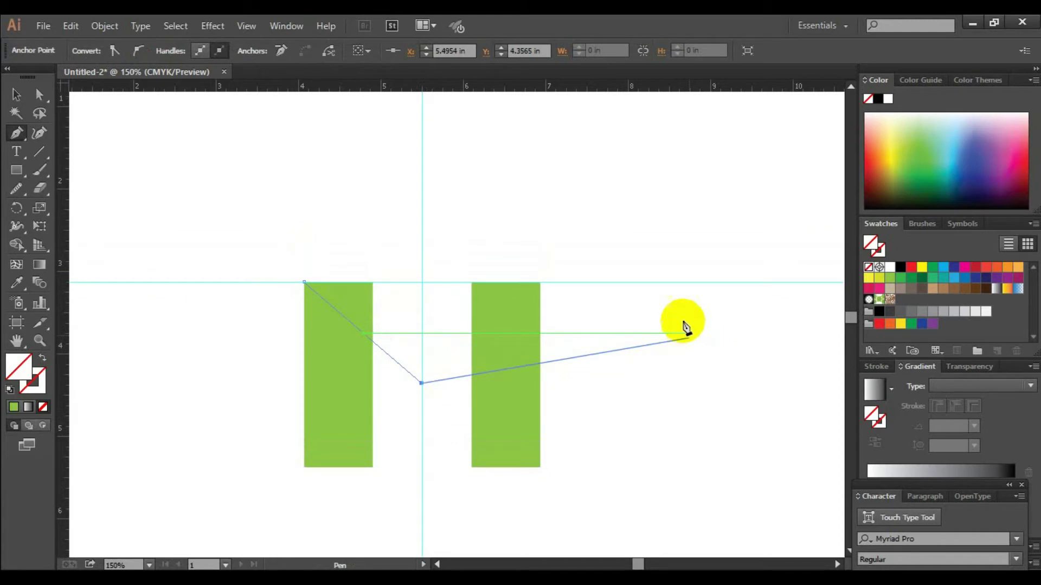
left_click(540, 282)
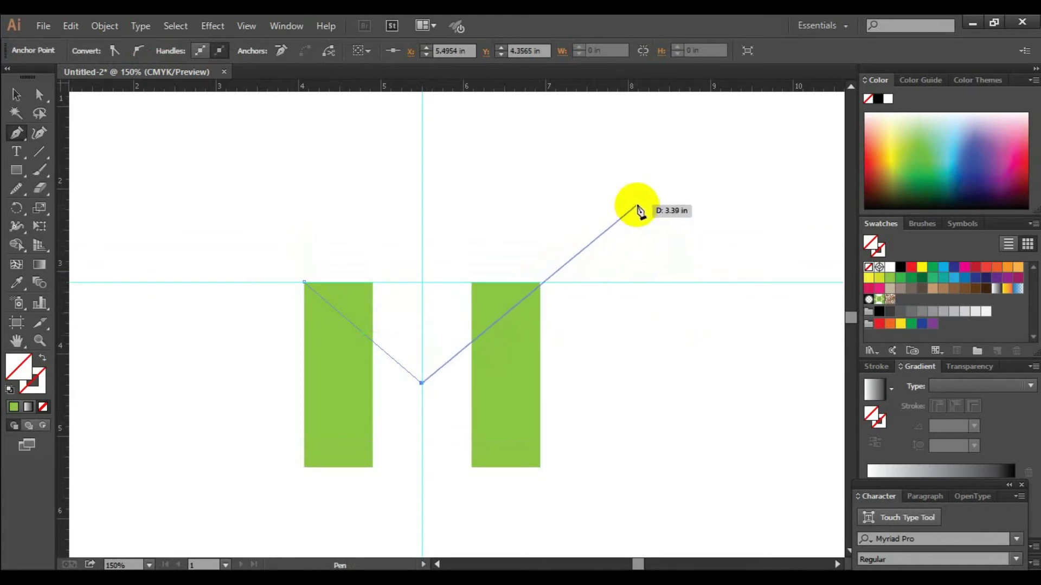
left_click_drag(637, 204, 744, 221)
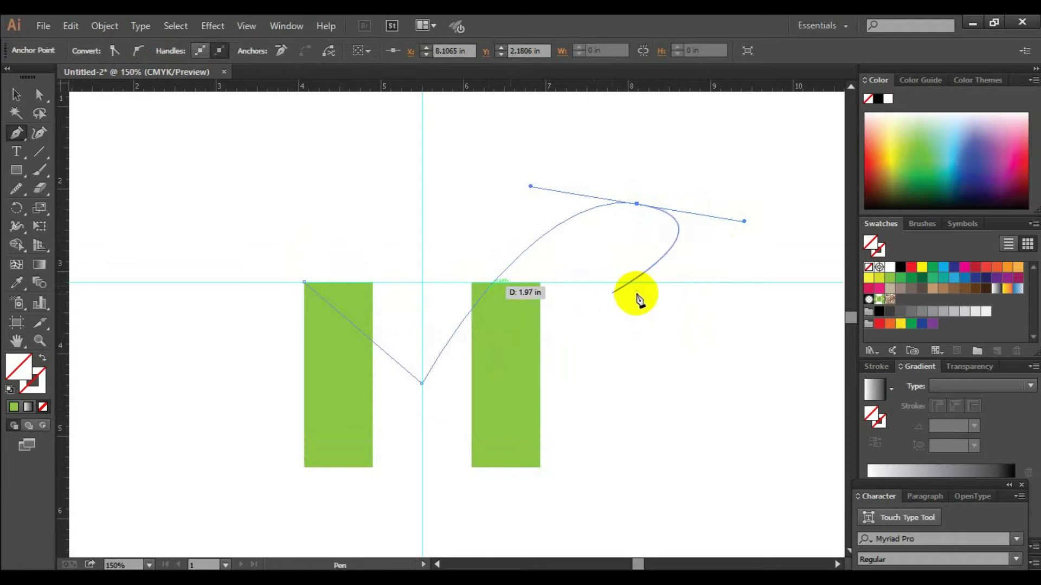
Redo the rising curve to a sharp right-hand tip and add a curved point above the centre
key("ctrl+z")
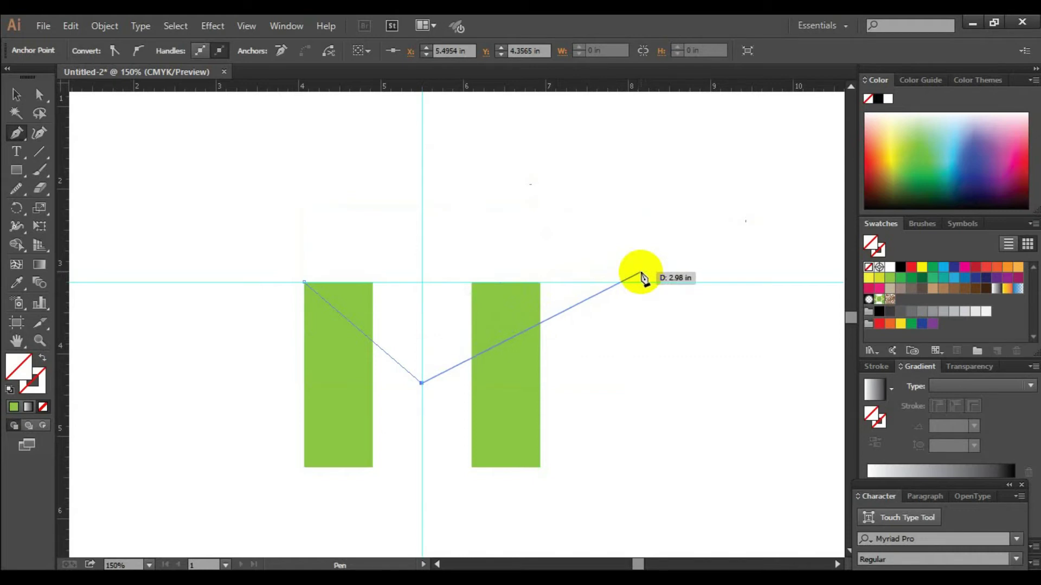
left_click_drag(641, 273, 778, 296)
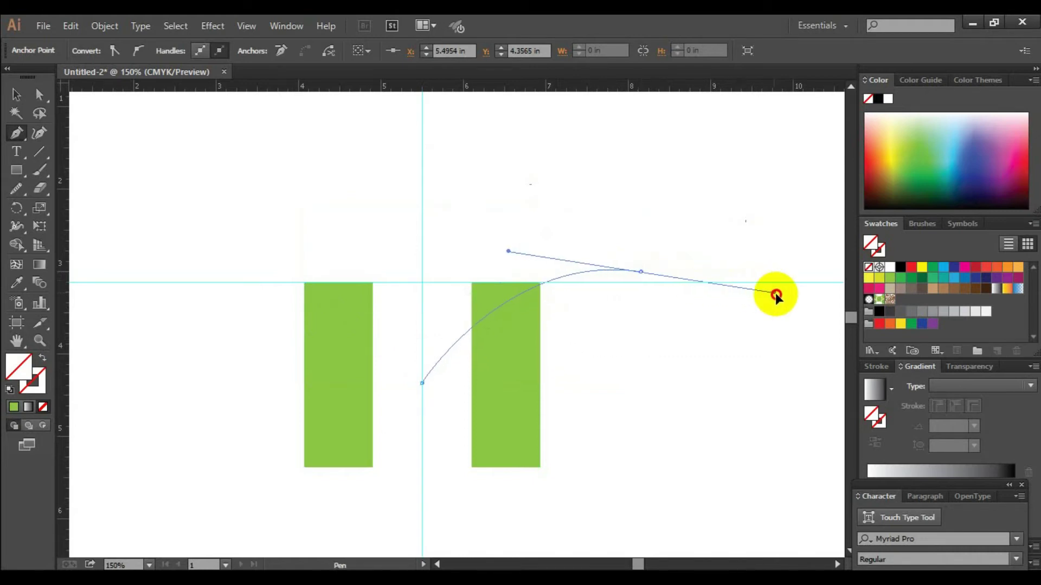
left_click_drag(778, 295, 778, 296)
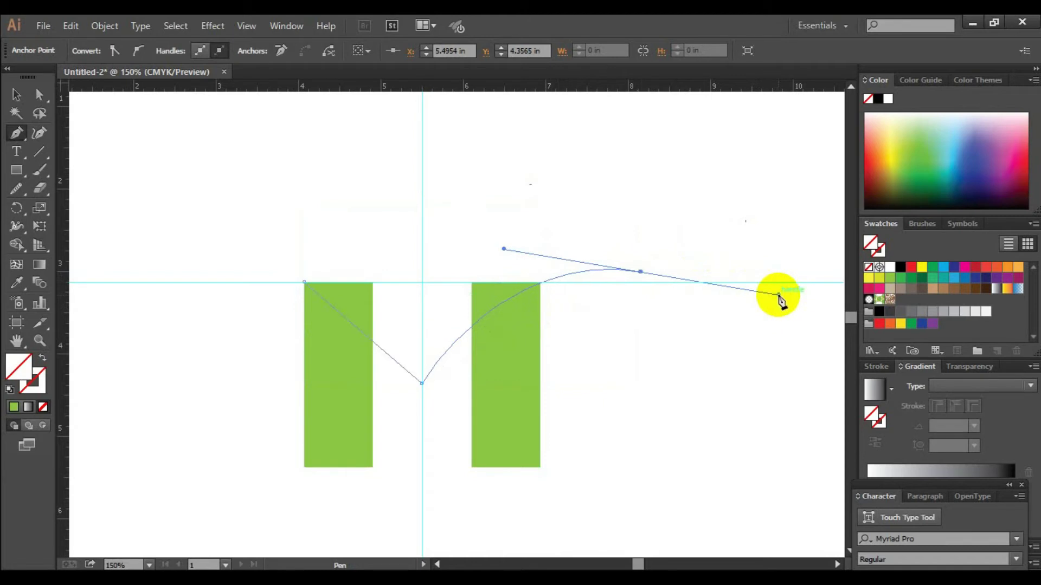
left_click(641, 271)
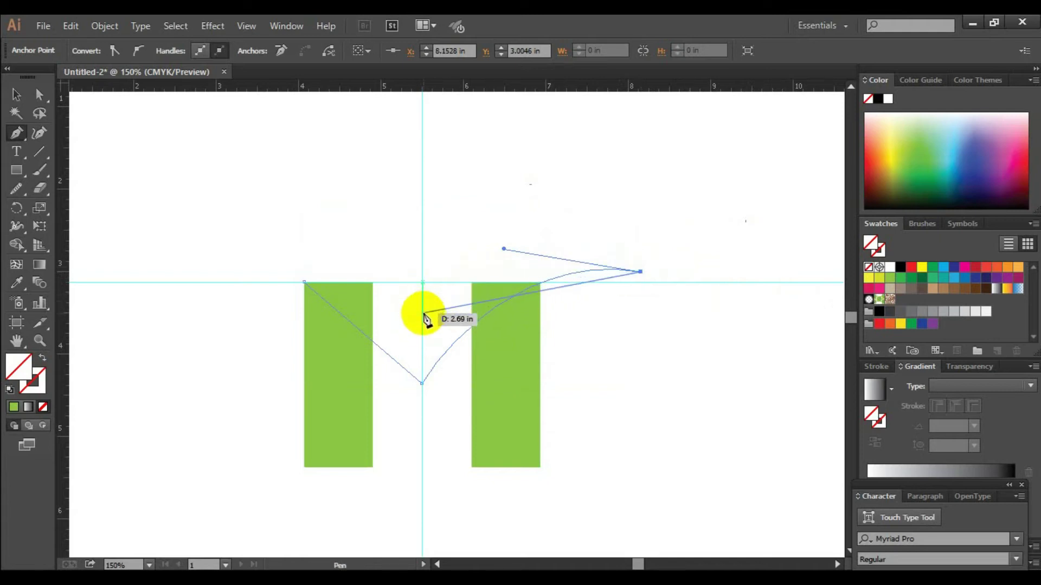
mouse_move(424, 364)
left_mouse_down()
mouse_move(425, 320)
mouse_move(363, 445)
left_mouse_up()
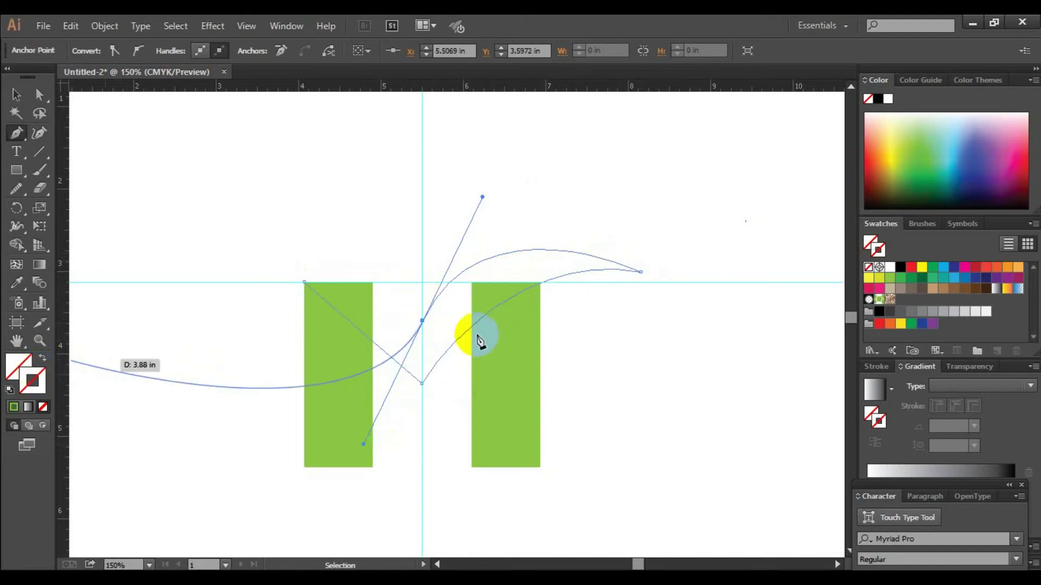
Give the path a black outline and close it back at the left bar's top corners
left_click(900, 271)
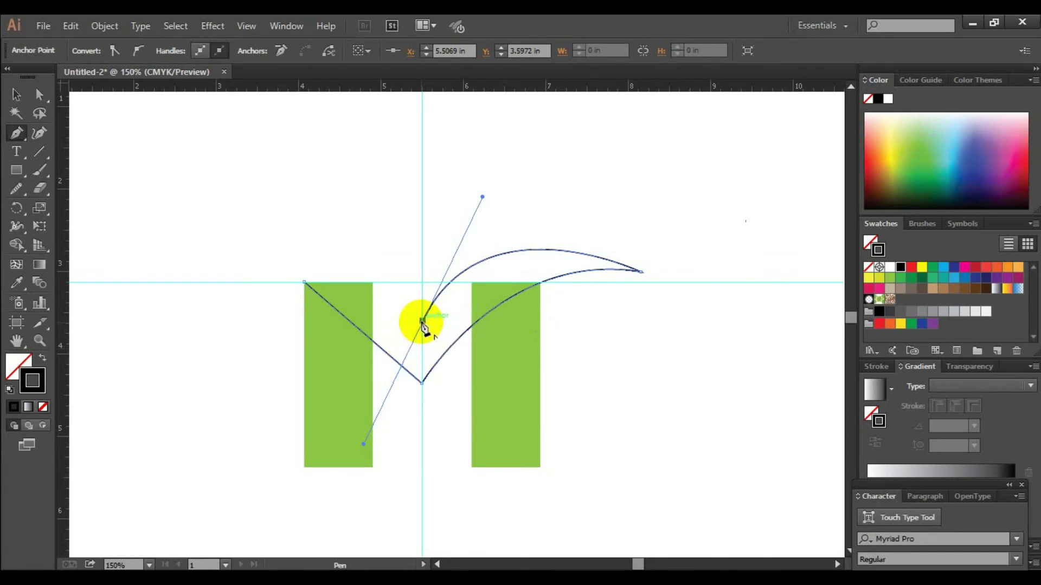
left_click(422, 320)
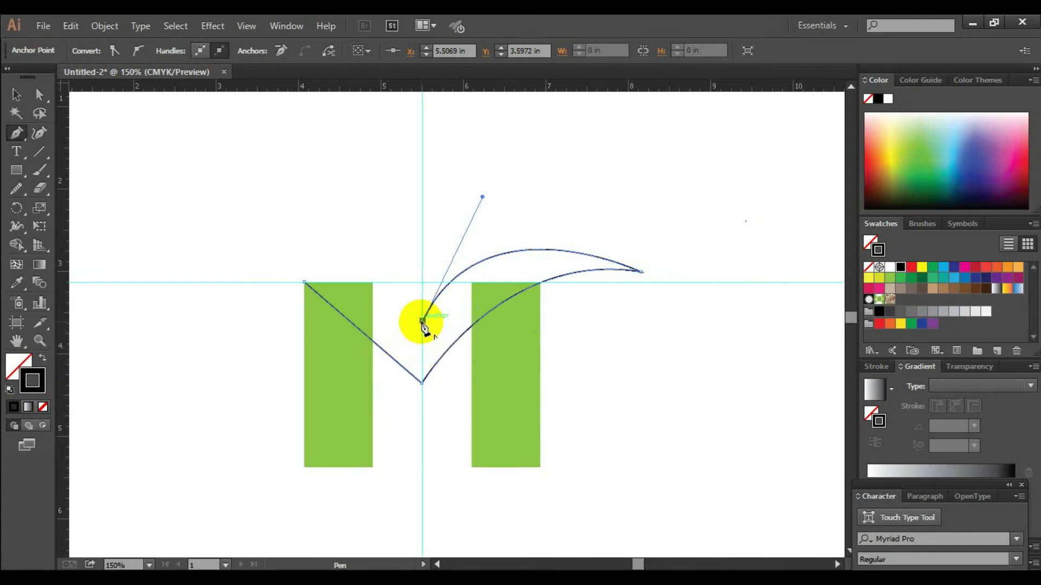
left_click(373, 282)
left_click(304, 283)
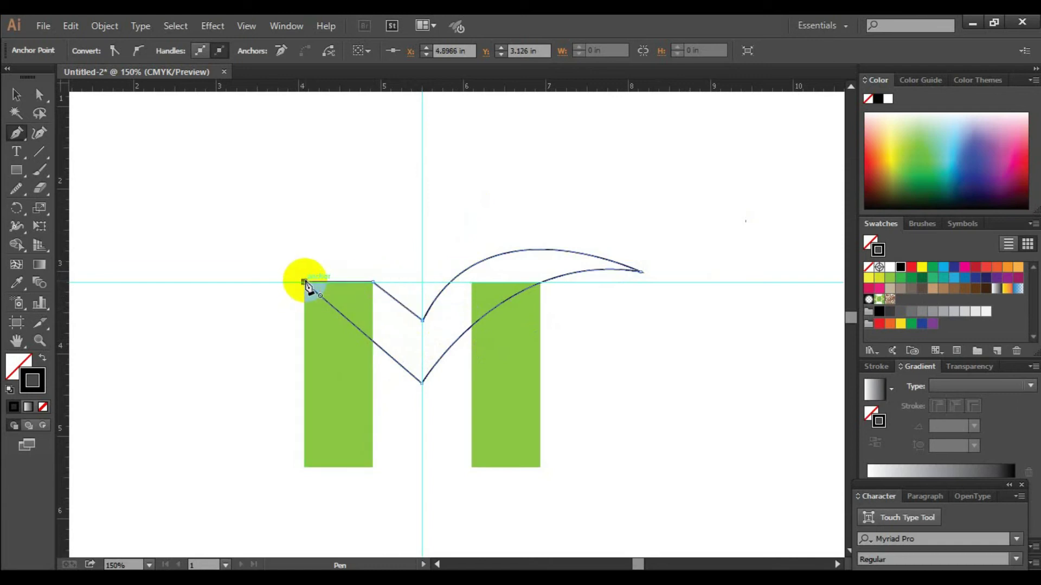
left_click(17, 95)
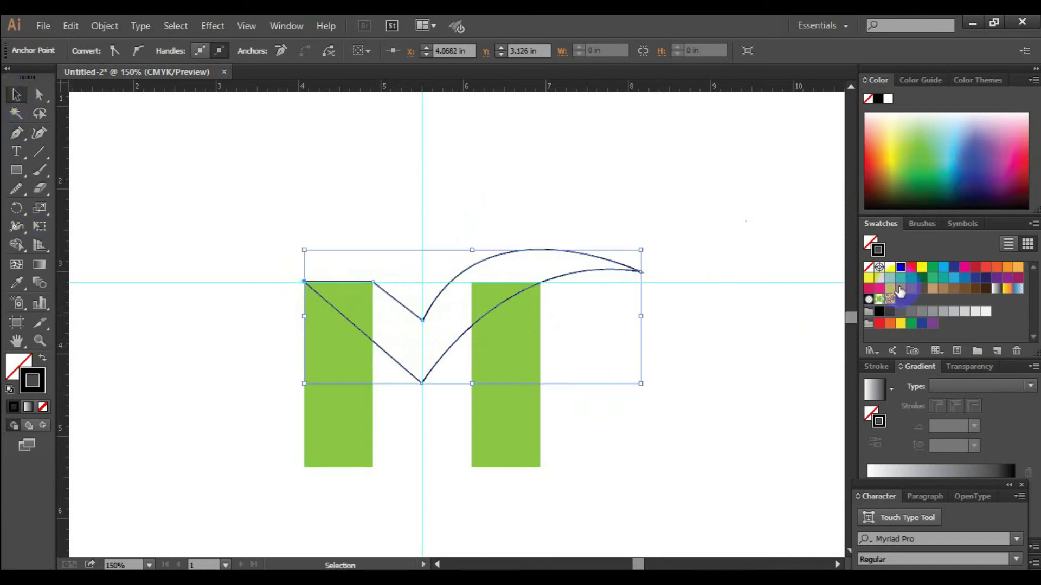
Fill the check-mark shape dark green with no outline and zoom in on the logo
left_click(922, 280)
left_click(43, 359)
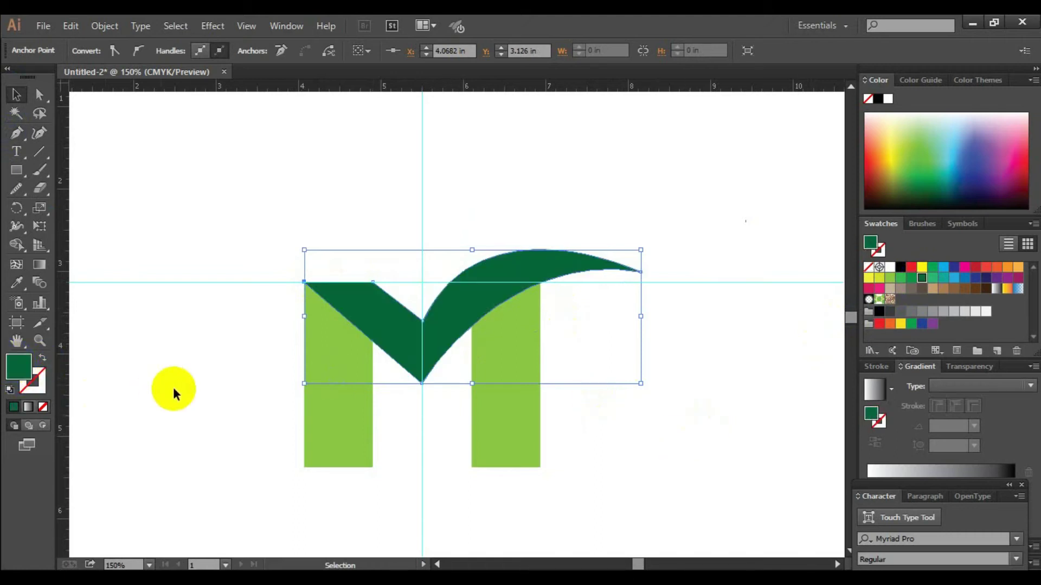
left_click(197, 393)
key("ctrl+plus")
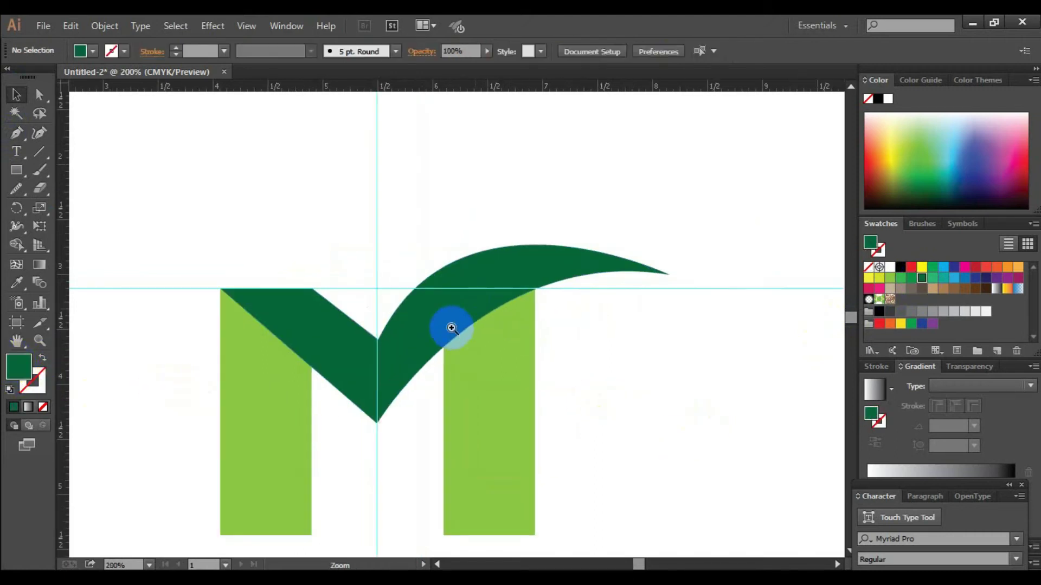
left_click_drag(434, 309, 530, 232)
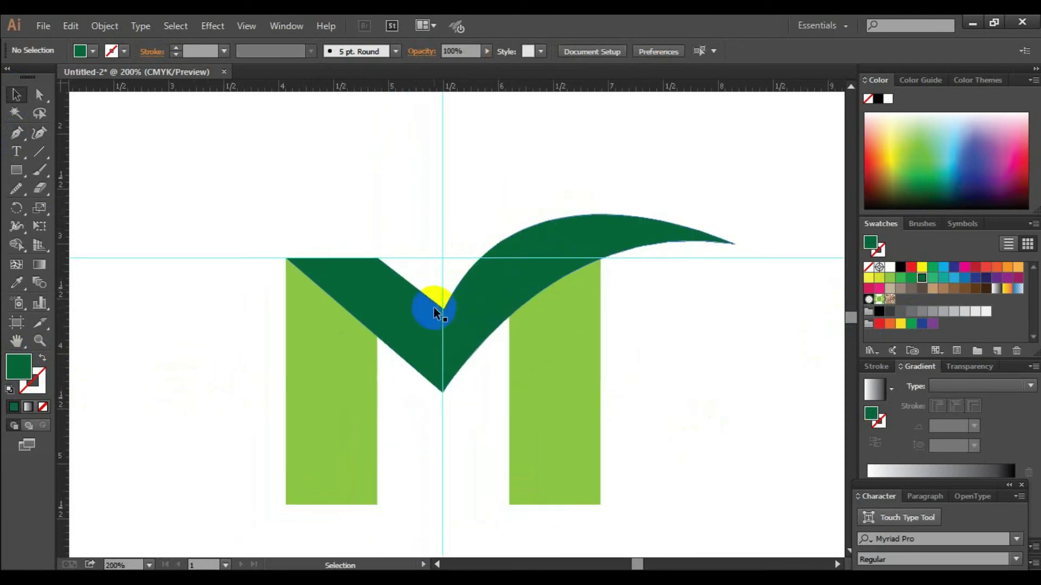
Pull the centre anchor's direction handle to smooth the check-mark's inner curve
left_click(39, 96)
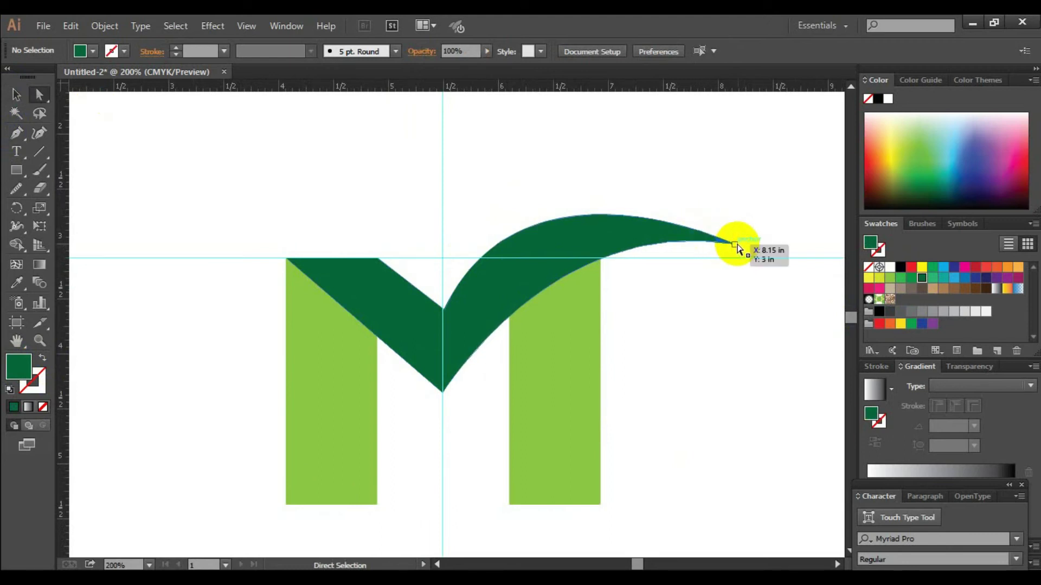
left_click(443, 309)
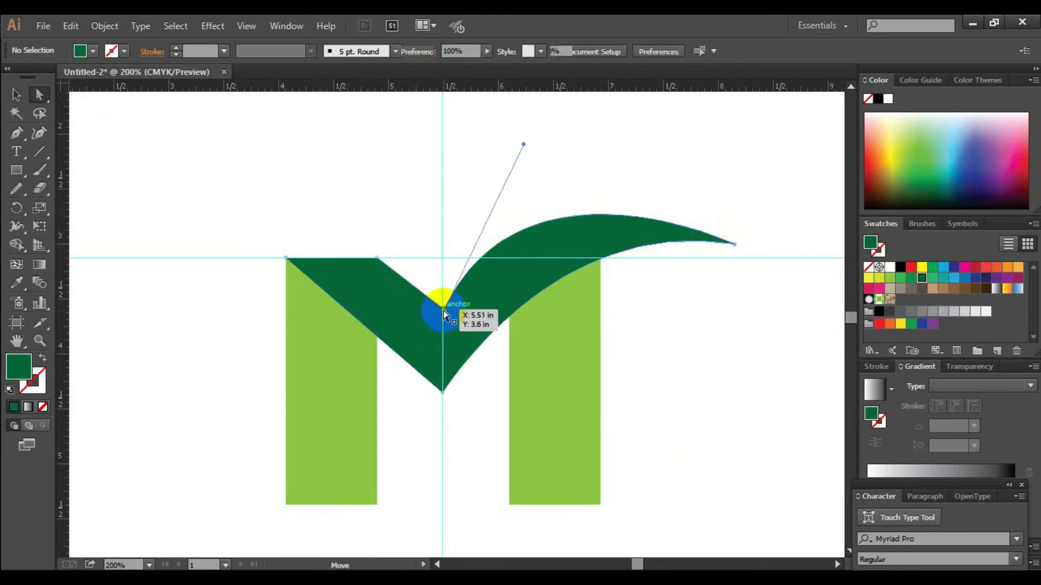
left_click(523, 145)
left_click_drag(523, 145, 568, 143)
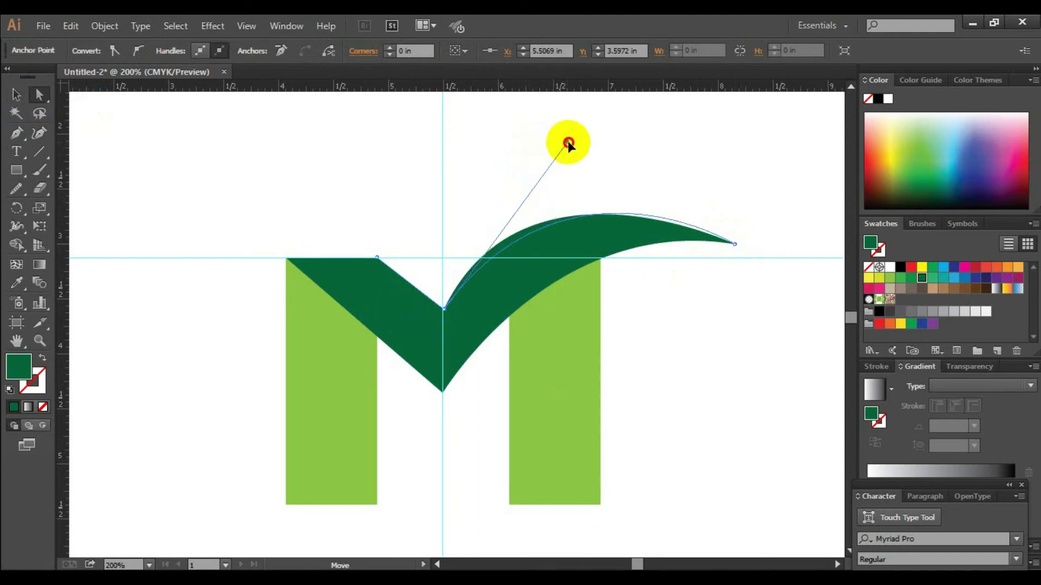
left_click_drag(567, 143, 568, 143)
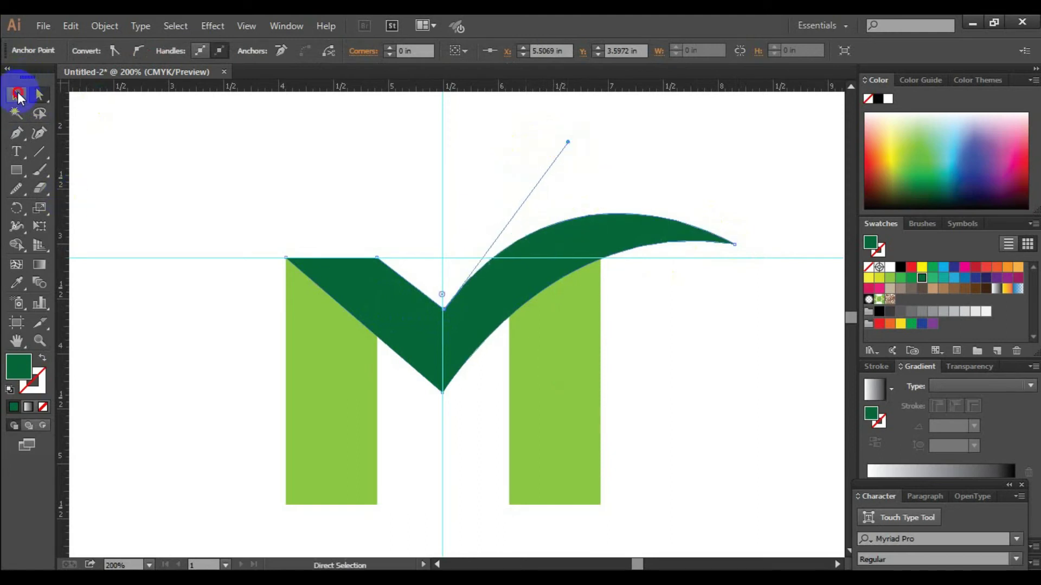
left_click(17, 94)
left_click(242, 158)
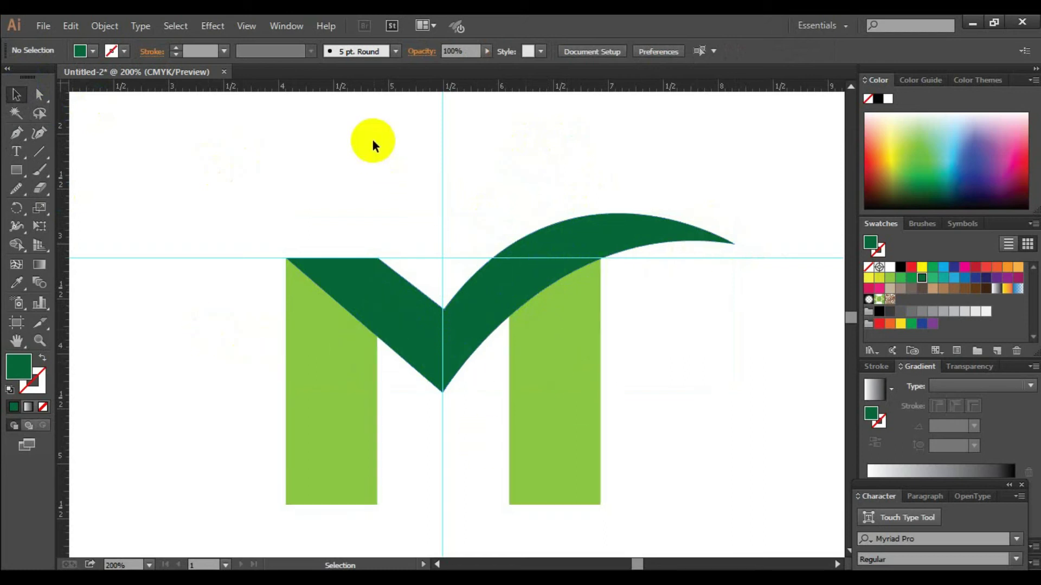
Delete the vertical and horizontal guides
left_click_drag(379, 141, 534, 160)
key("Delete")
left_click_drag(764, 196, 786, 329)
key("Delete")
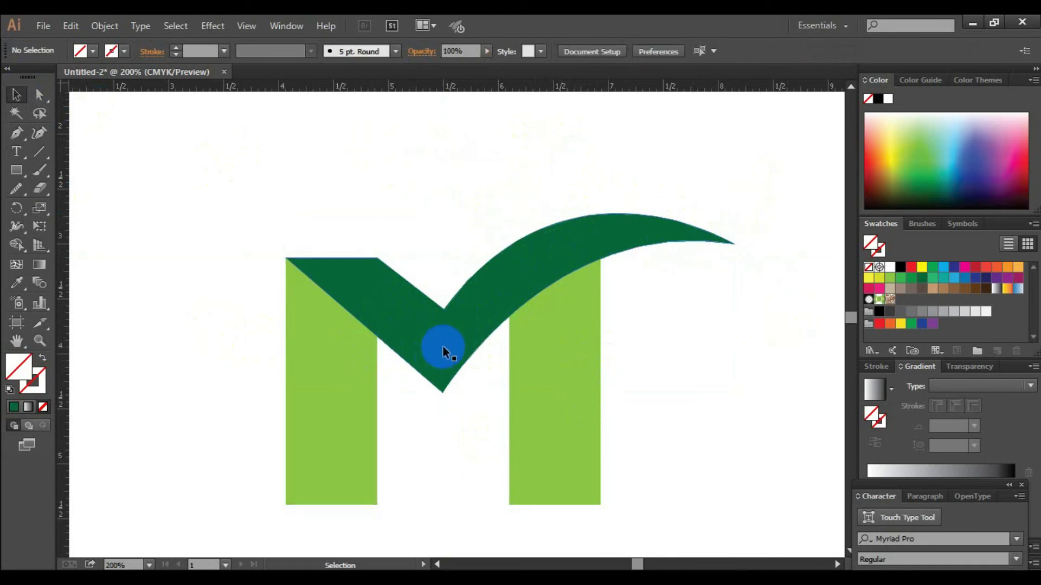
Select the dark-green swoosh and bring up the Effect > Stylize > Drop Shadow settings
left_click(444, 347)
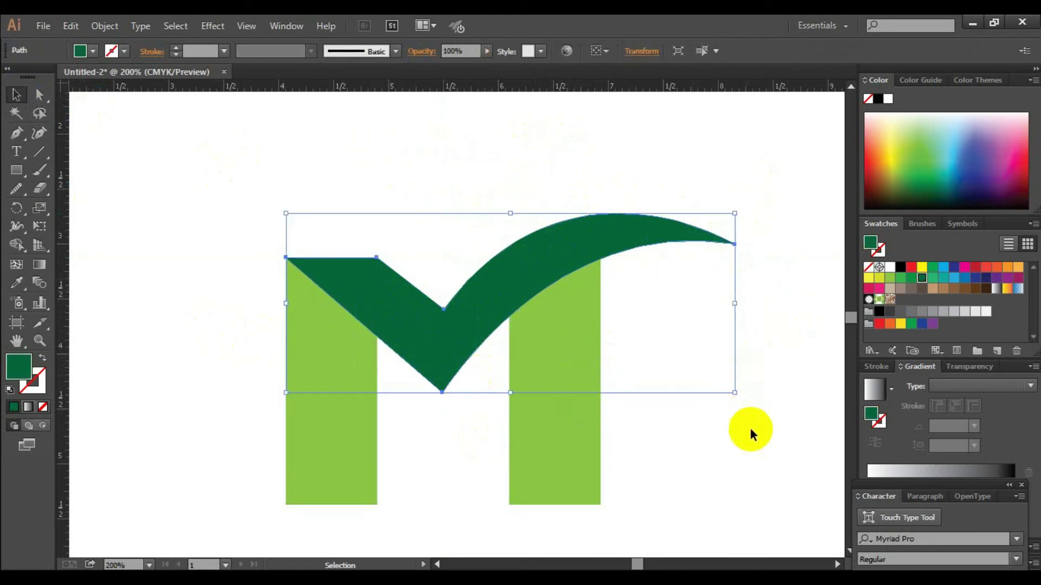
left_click(743, 464)
left_click(489, 305)
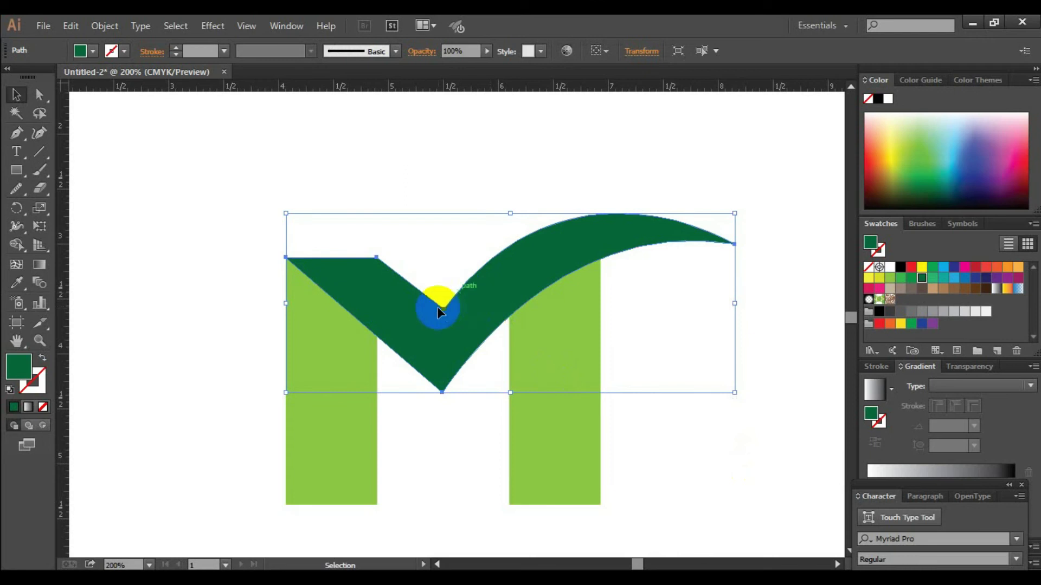
left_click(211, 27)
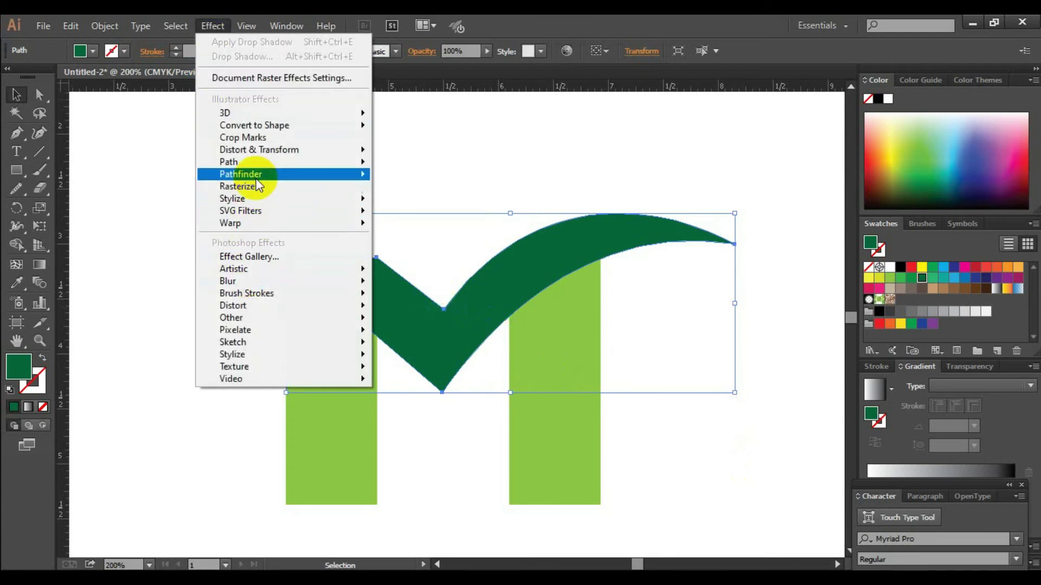
mouse_move(233, 199)
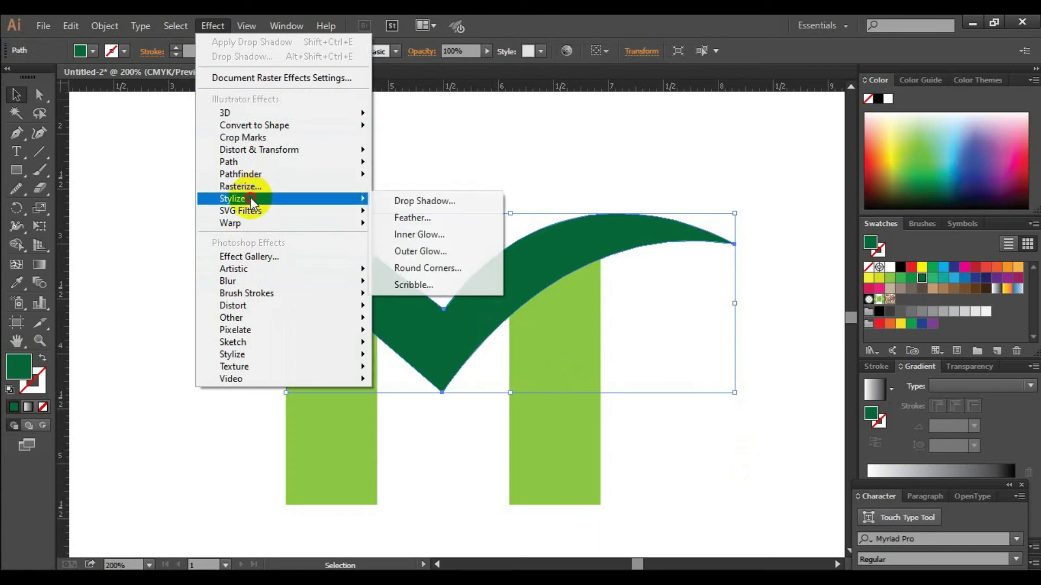
left_click(425, 201)
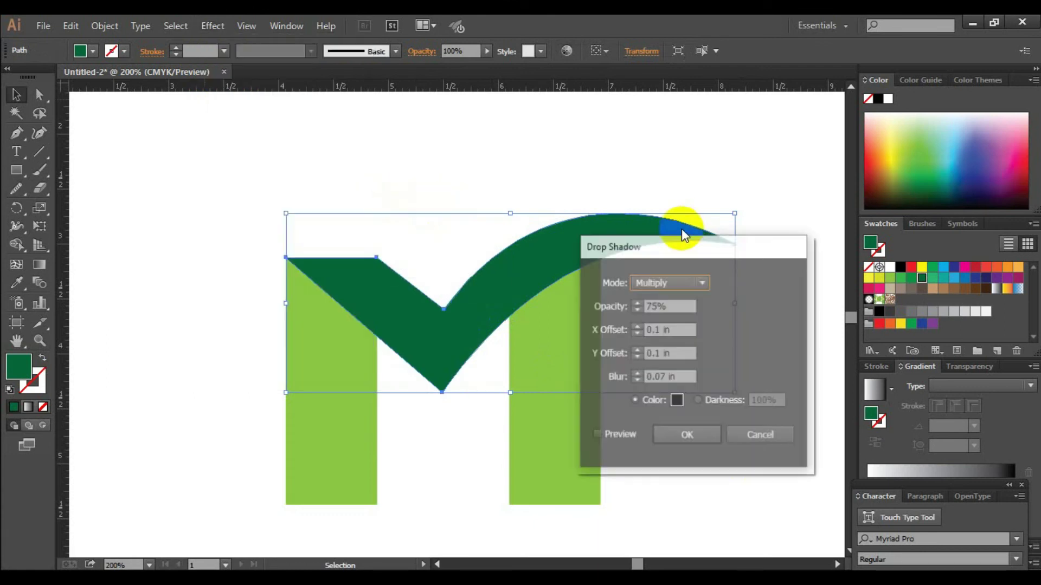
left_click_drag(696, 239, 723, 250)
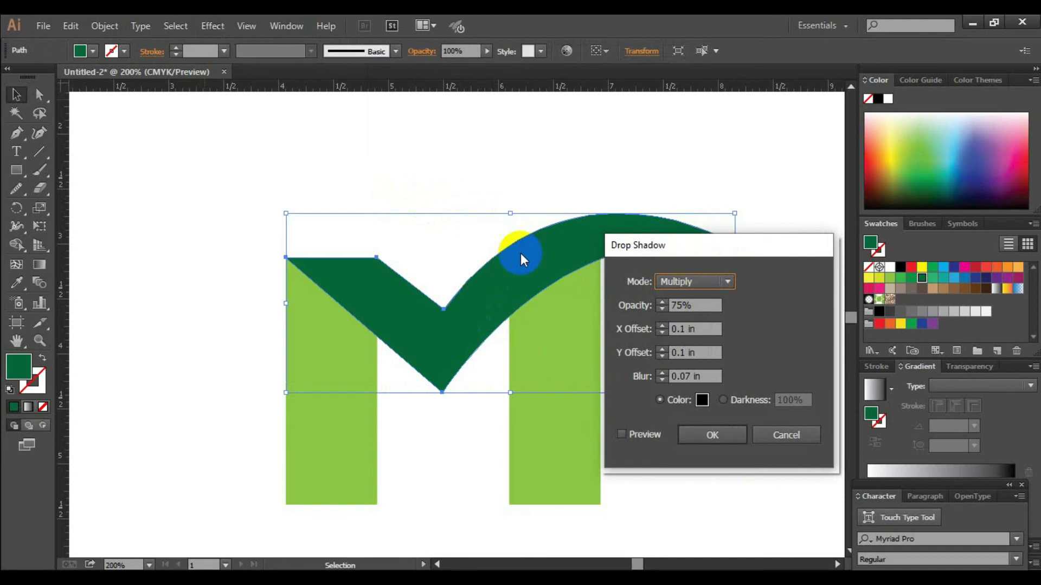
Apply a Multiply drop shadow at 75% opacity, 0.1 in offsets and 0.07 in blur, with Preview on
left_click(672, 305)
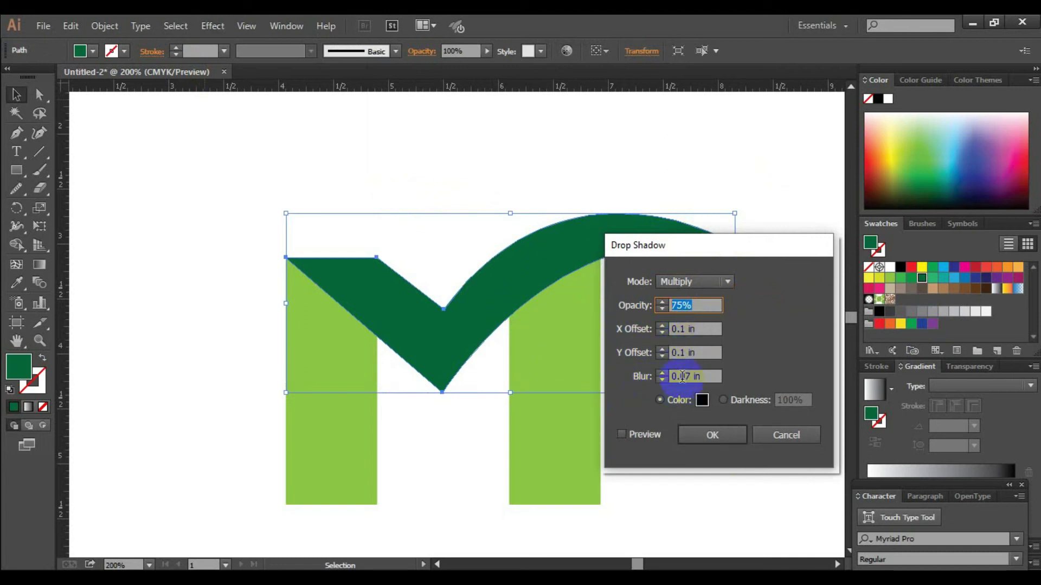
left_click(687, 375)
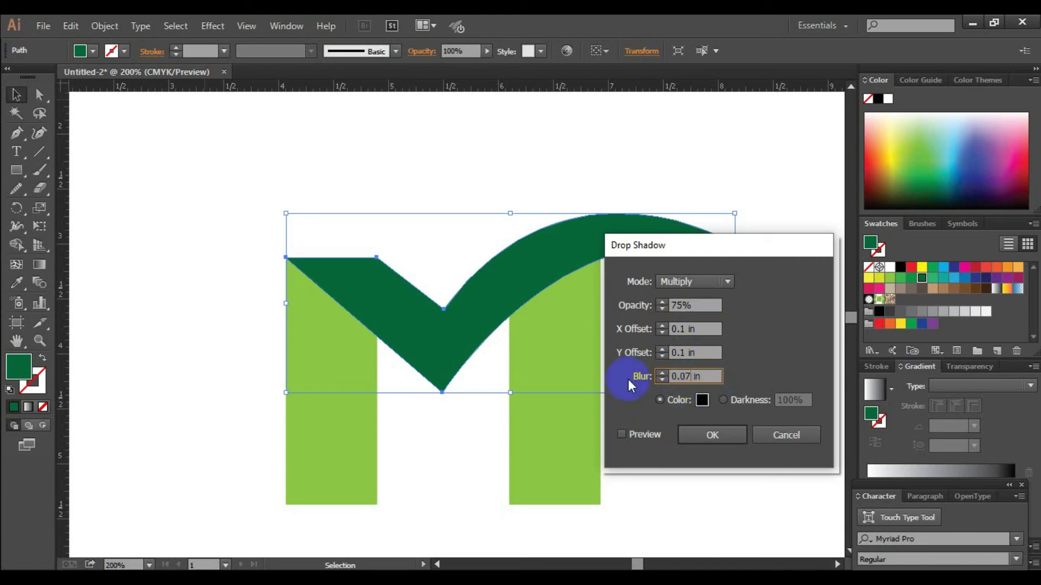
left_click(671, 304)
left_click(670, 304)
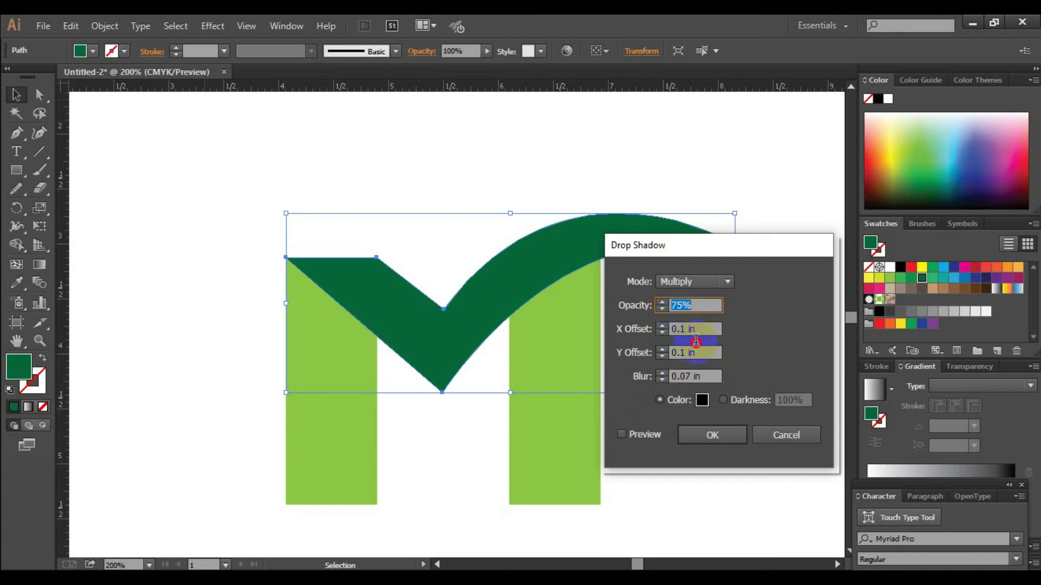
left_click(702, 329)
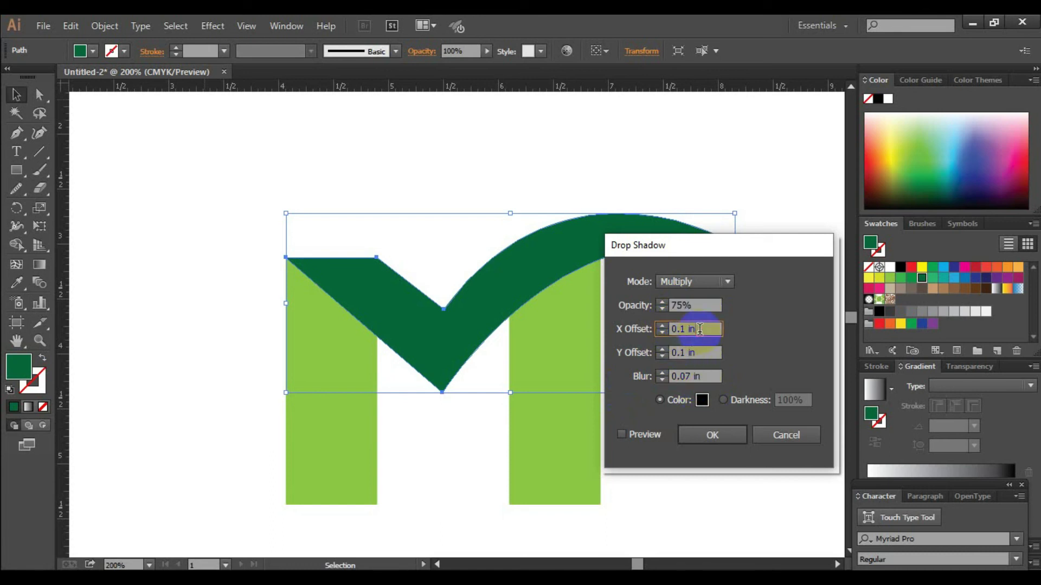
left_click(704, 306)
left_click(703, 329)
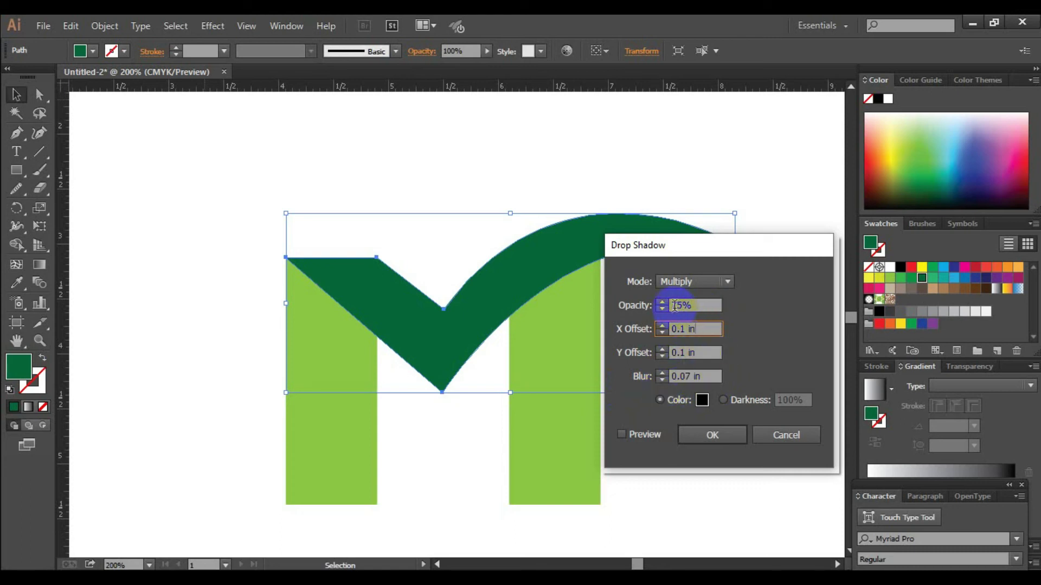
left_click(622, 435)
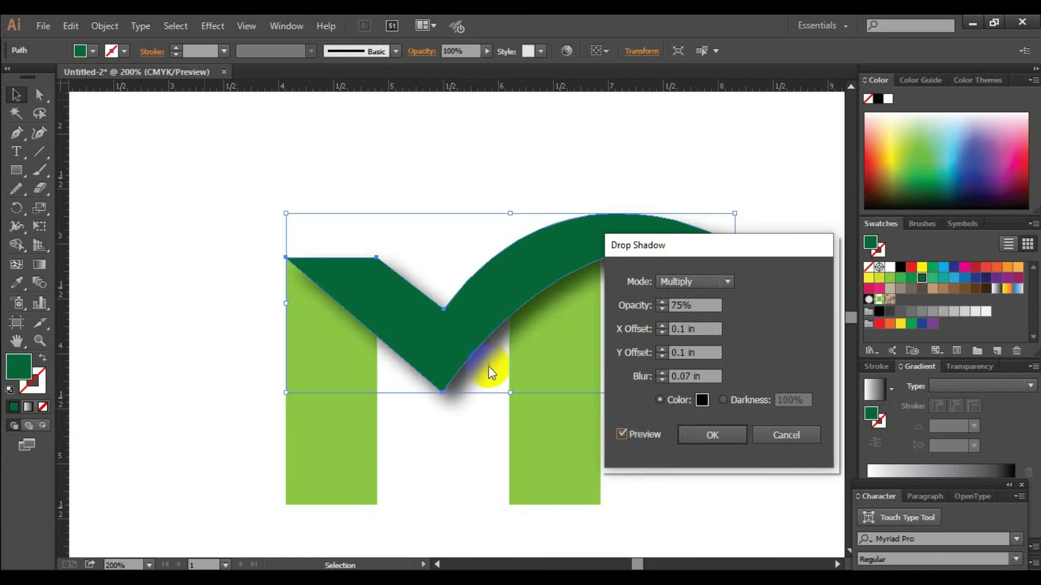
left_click_drag(723, 256, 813, 310)
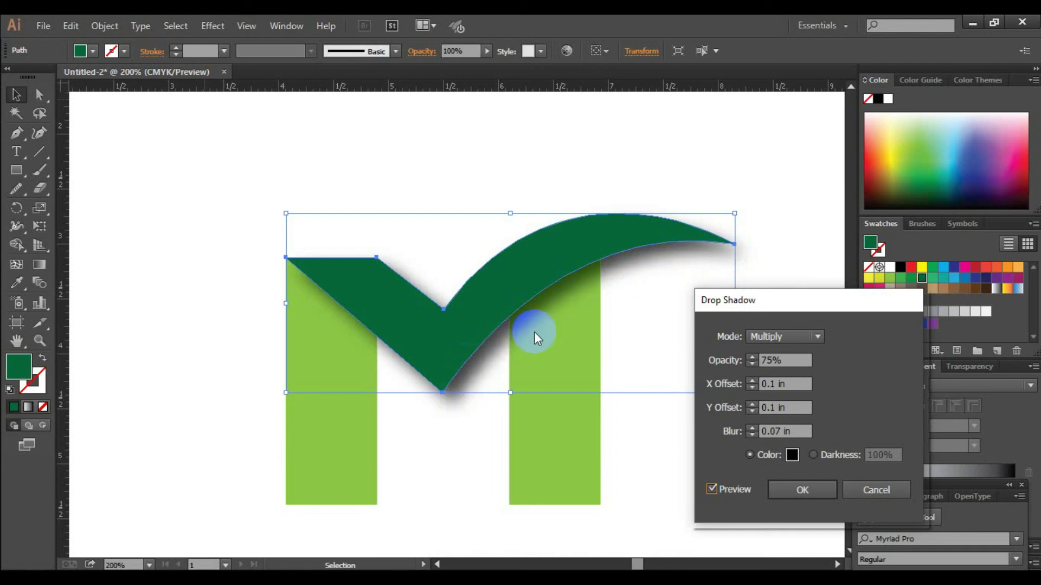
left_click(804, 493)
Squeeze all the M shapes narrower from the right edge and raise the logo on the artboard
left_click(243, 219)
left_click_drag(234, 162, 568, 458)
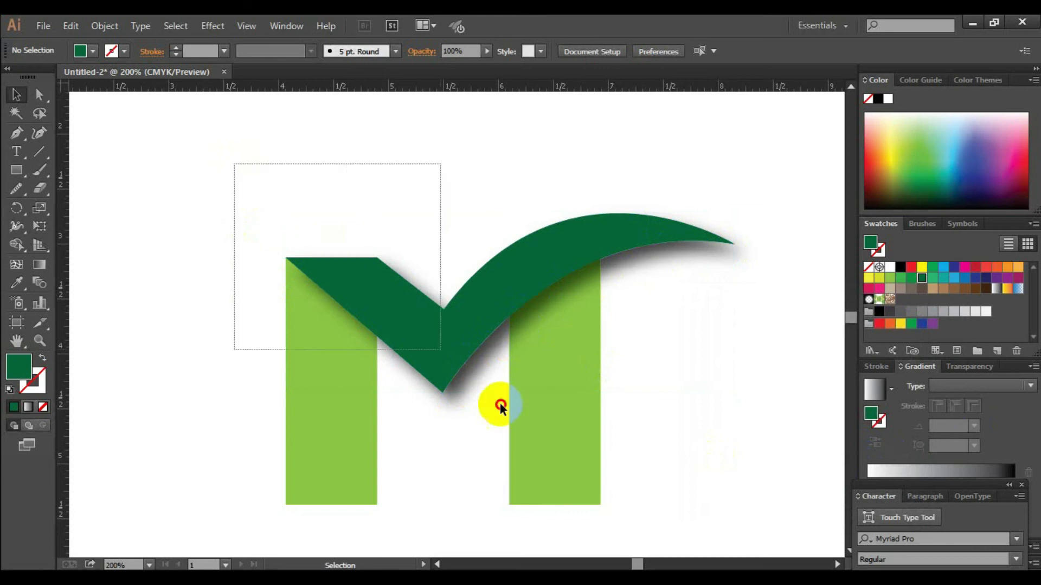
left_click_drag(735, 359, 699, 375)
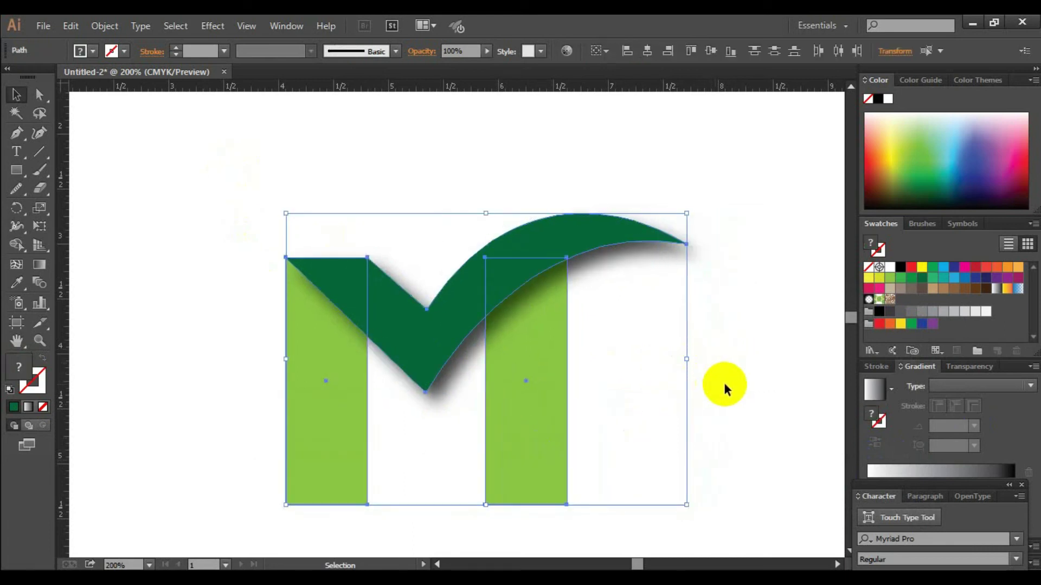
left_click(715, 342)
left_click_drag(232, 197, 564, 447)
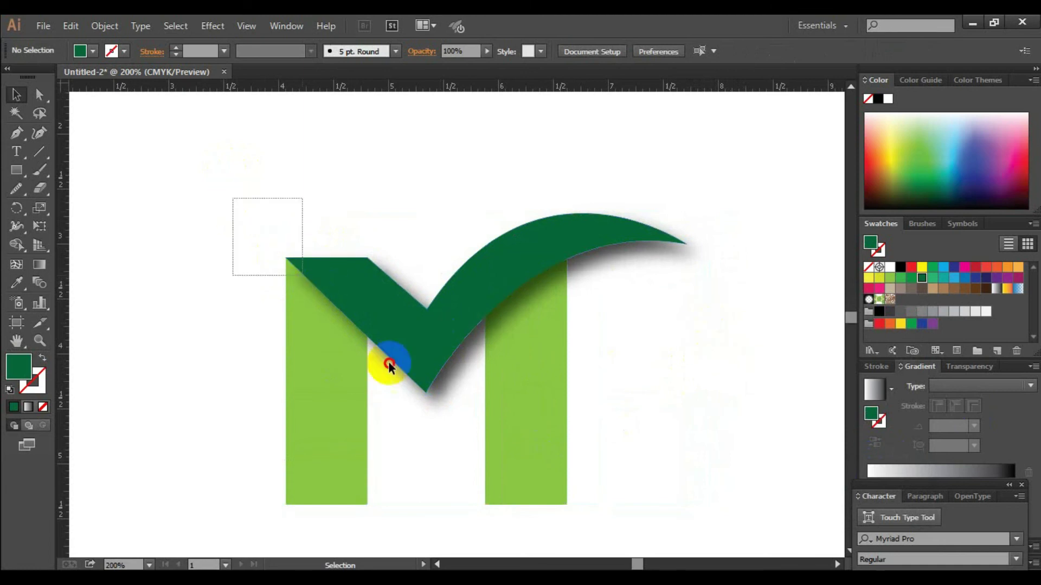
left_click_drag(529, 415, 531, 388)
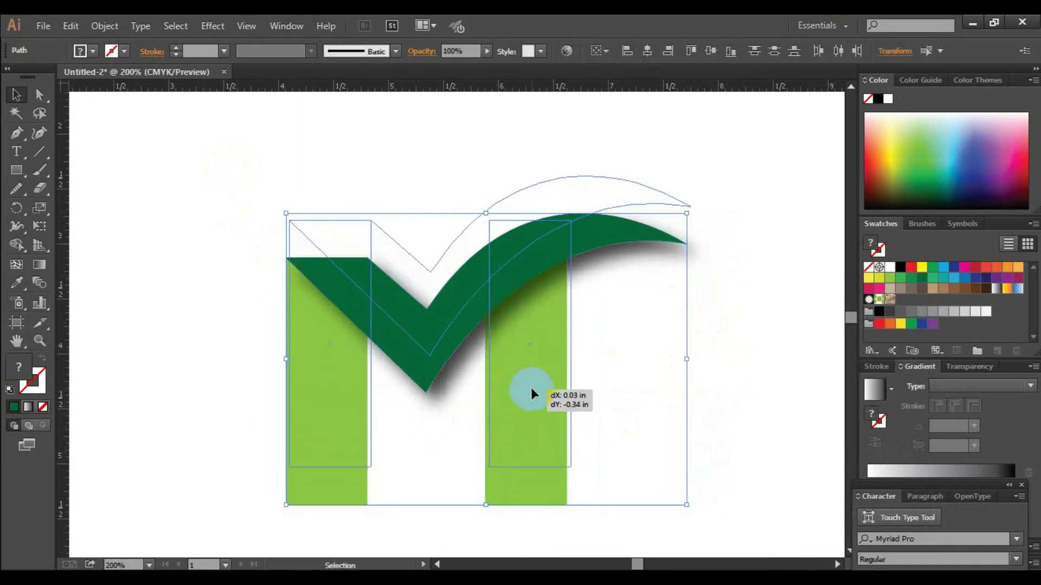
left_click(746, 377)
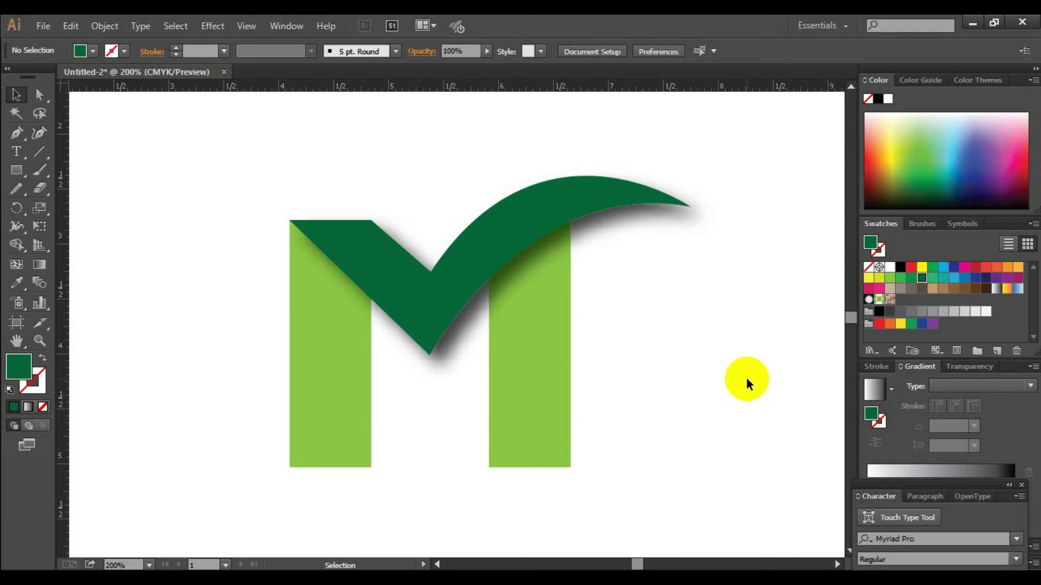
left_click(437, 309)
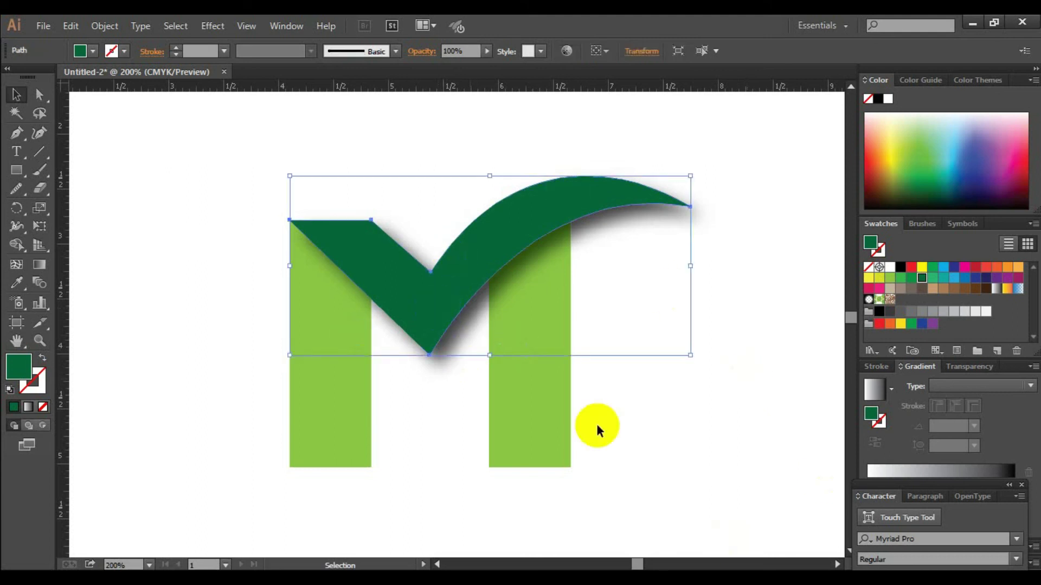
left_click(603, 428)
left_click(436, 333)
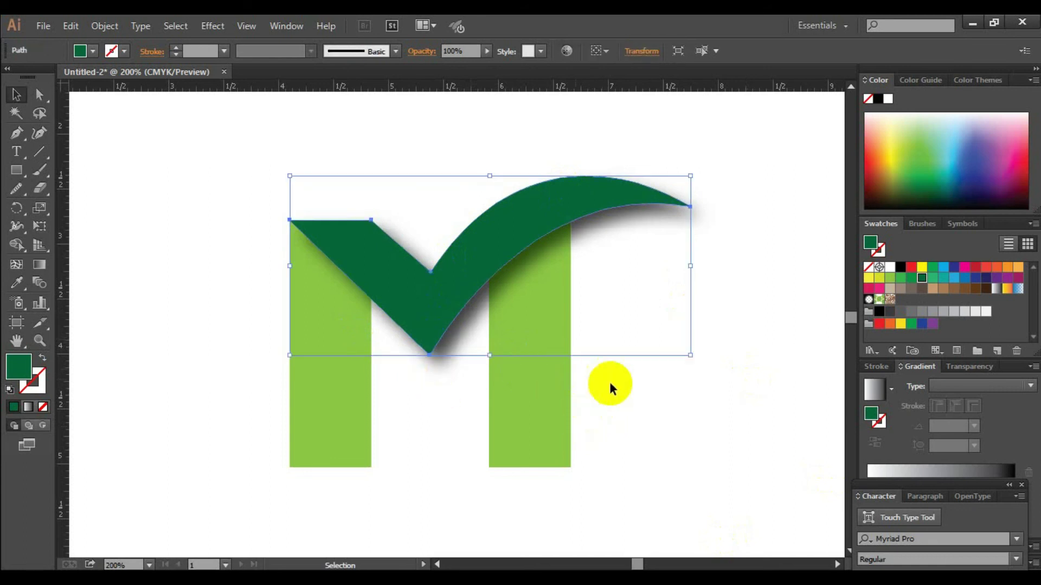
left_click(632, 396)
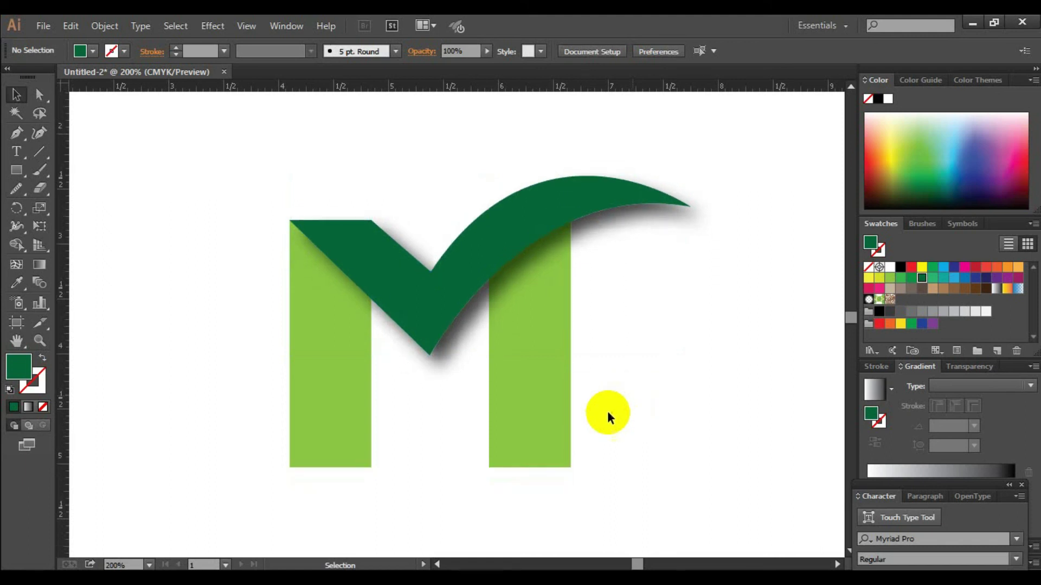
left_click(301, 223)
left_click_drag(301, 223, 614, 415)
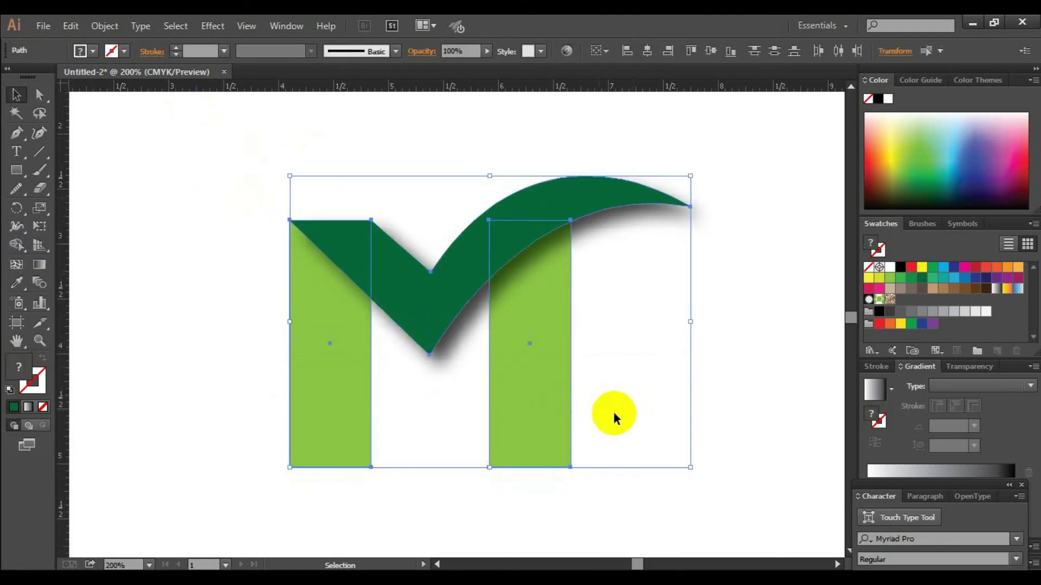
left_click(723, 422)
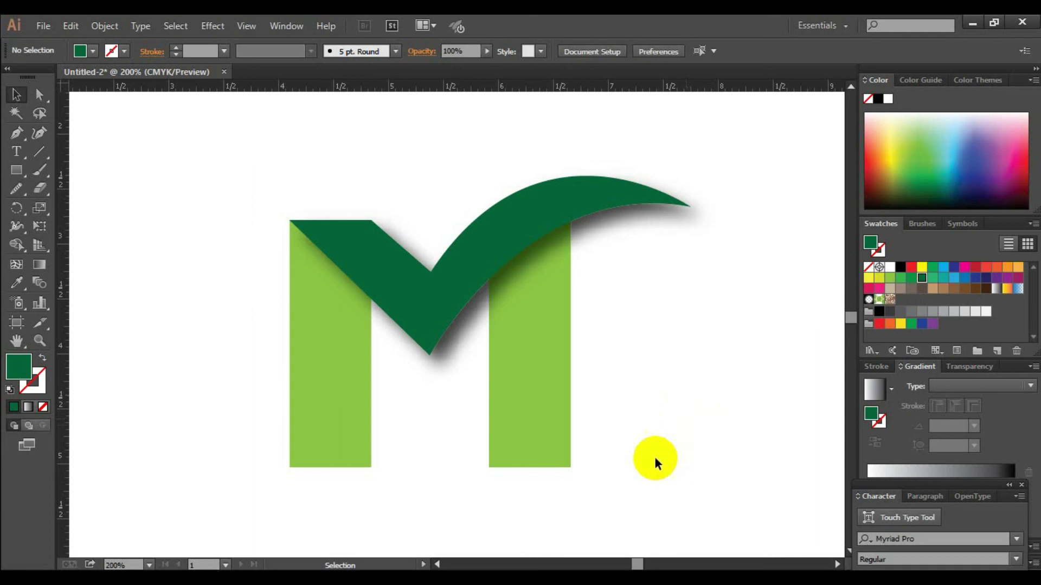
left_click(573, 202)
left_click(535, 420)
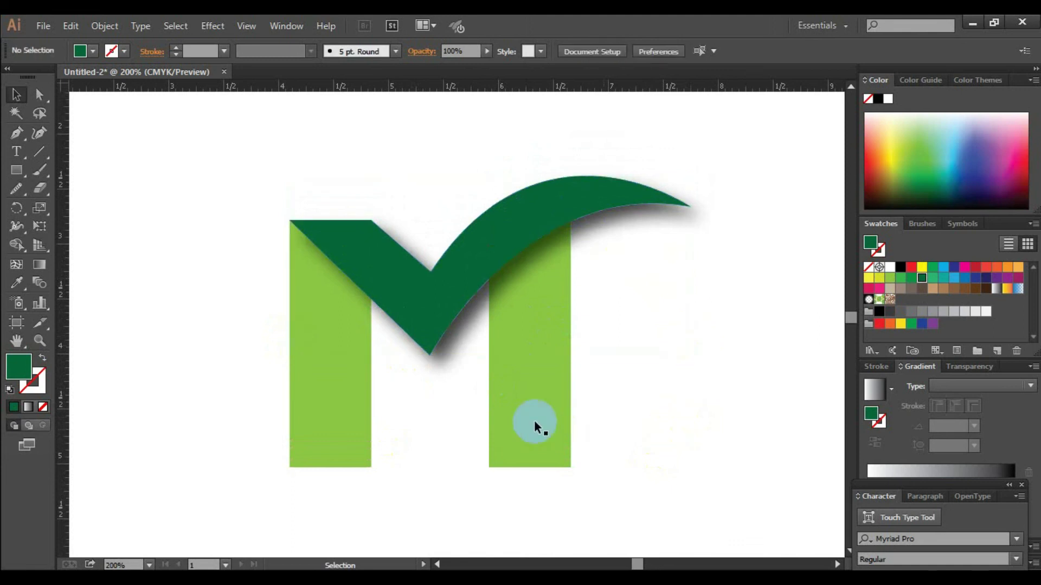
left_click(339, 427)
left_click(142, 391)
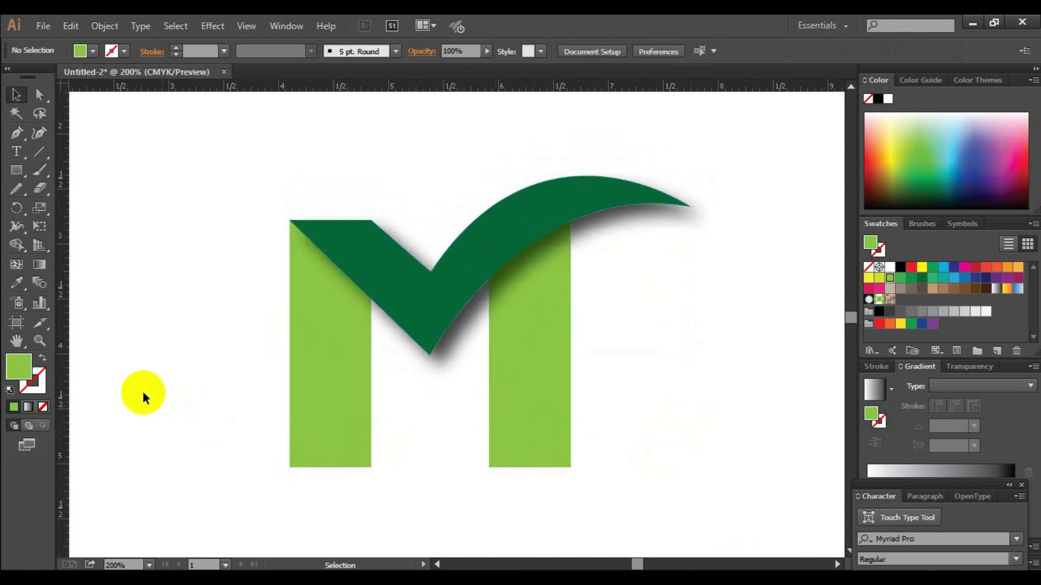